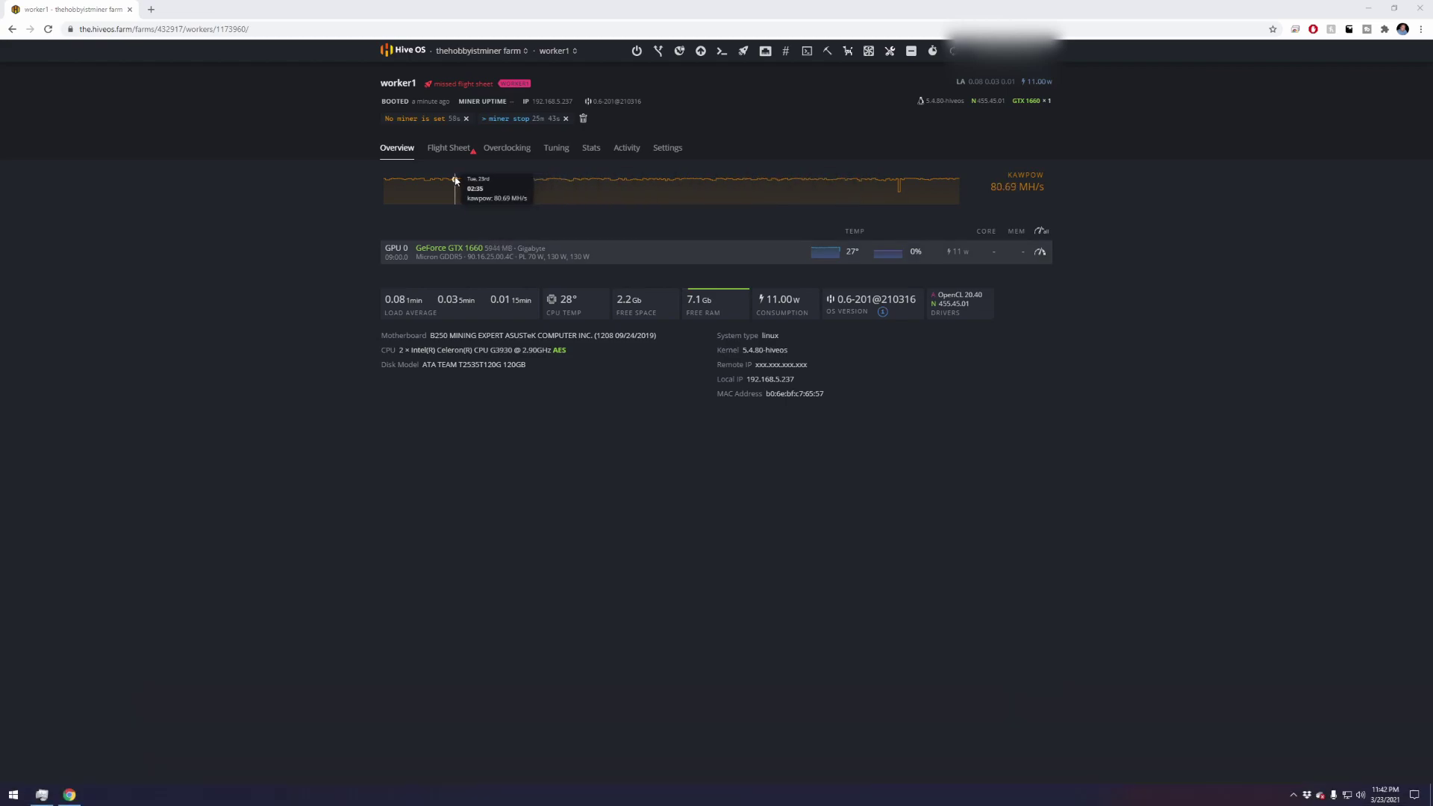
# - Look over worker1's flight sheet and overclocking pages, then return to its overview
pyautogui.click(448, 149)
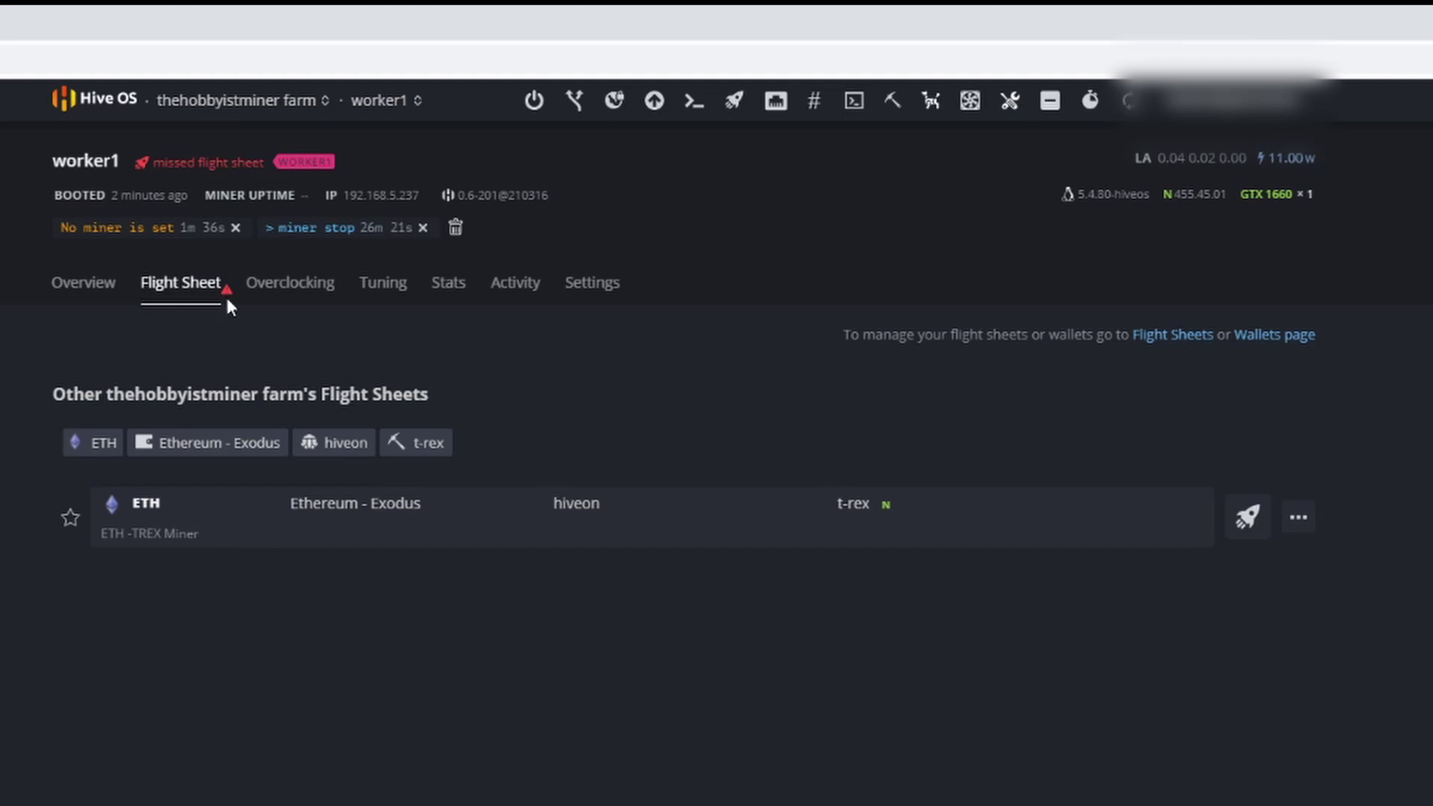
pyautogui.click(296, 301)
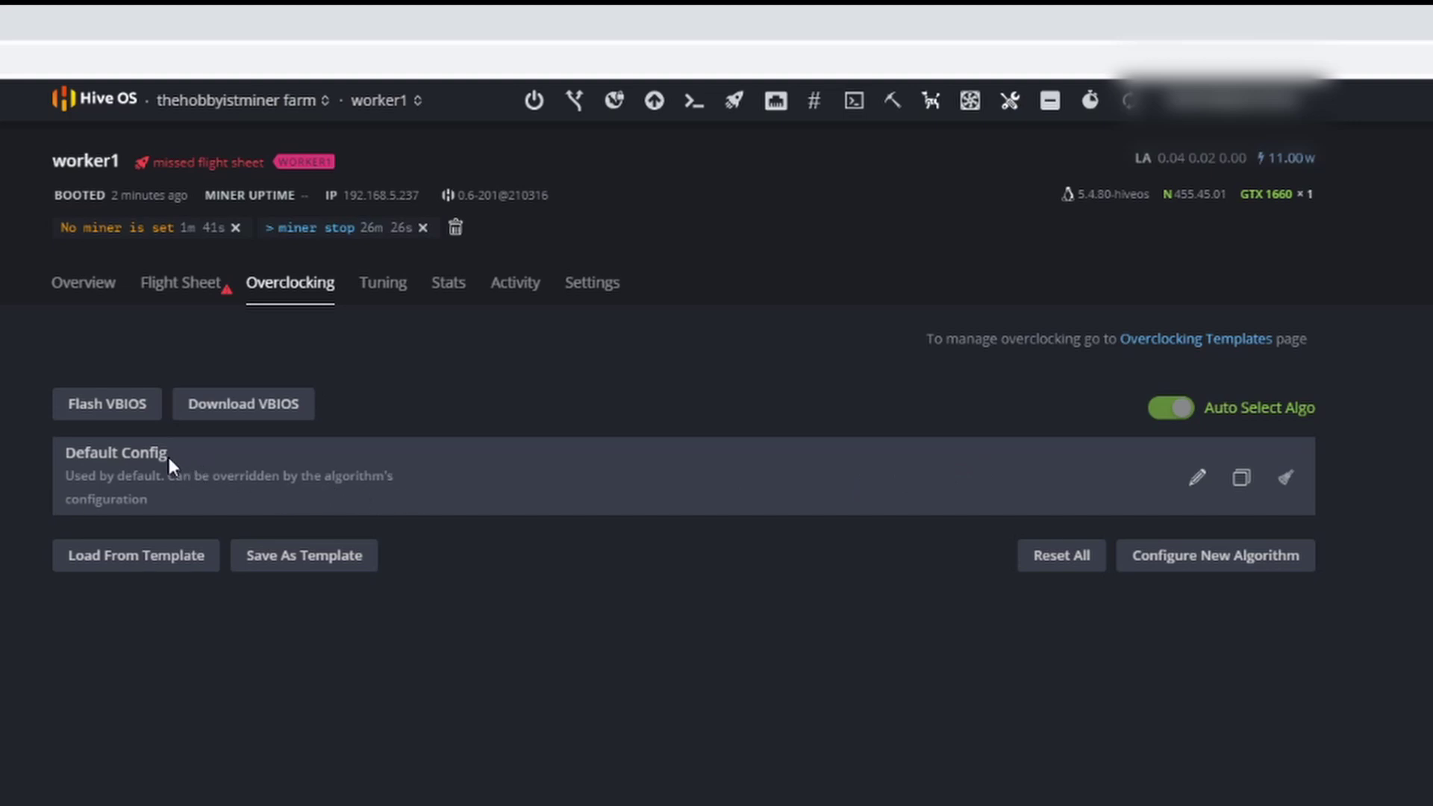
pyautogui.click(83, 284)
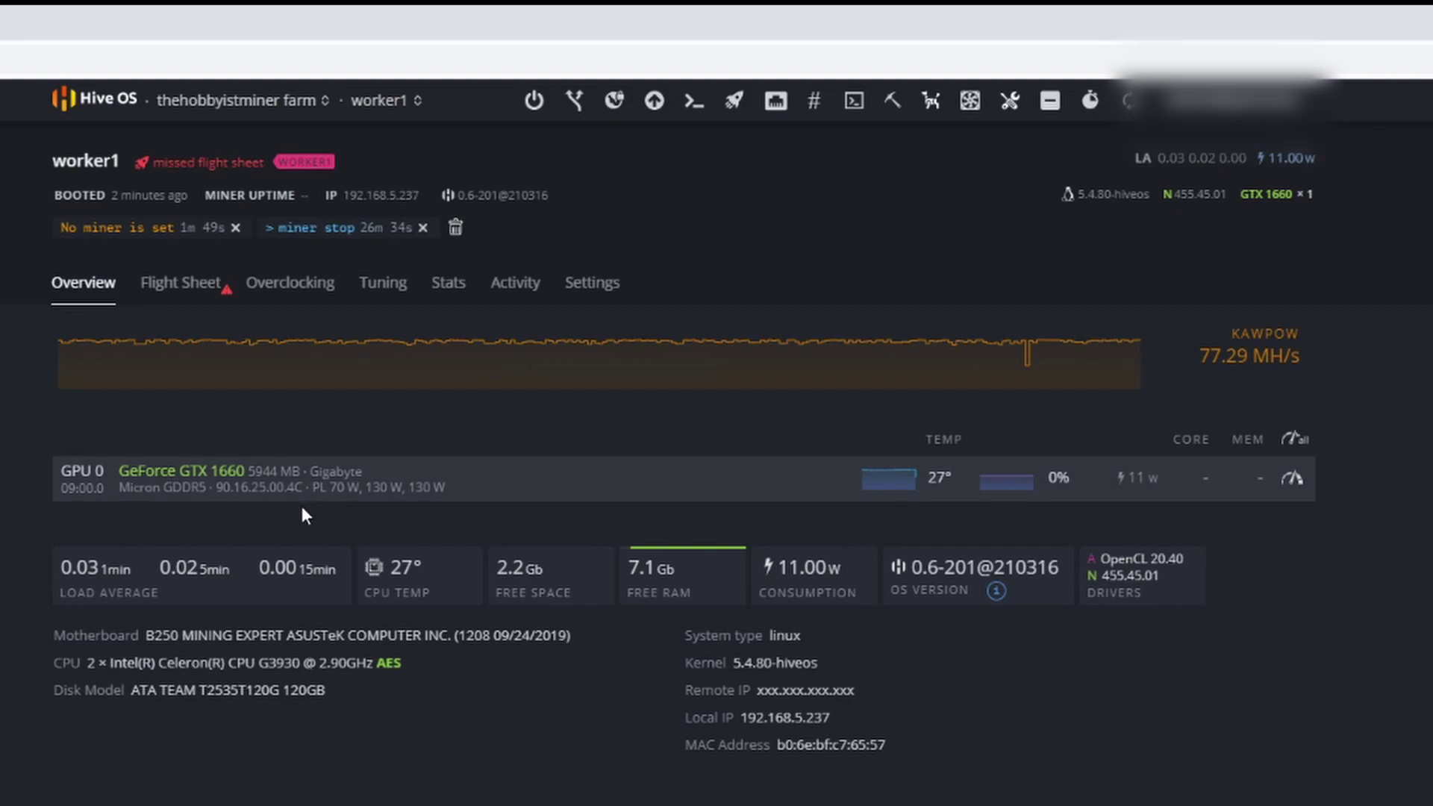
# - Apply the ETH t-rex flight sheet (hiveon pool) to worker1 and view its overclocking page
pyautogui.click(183, 291)
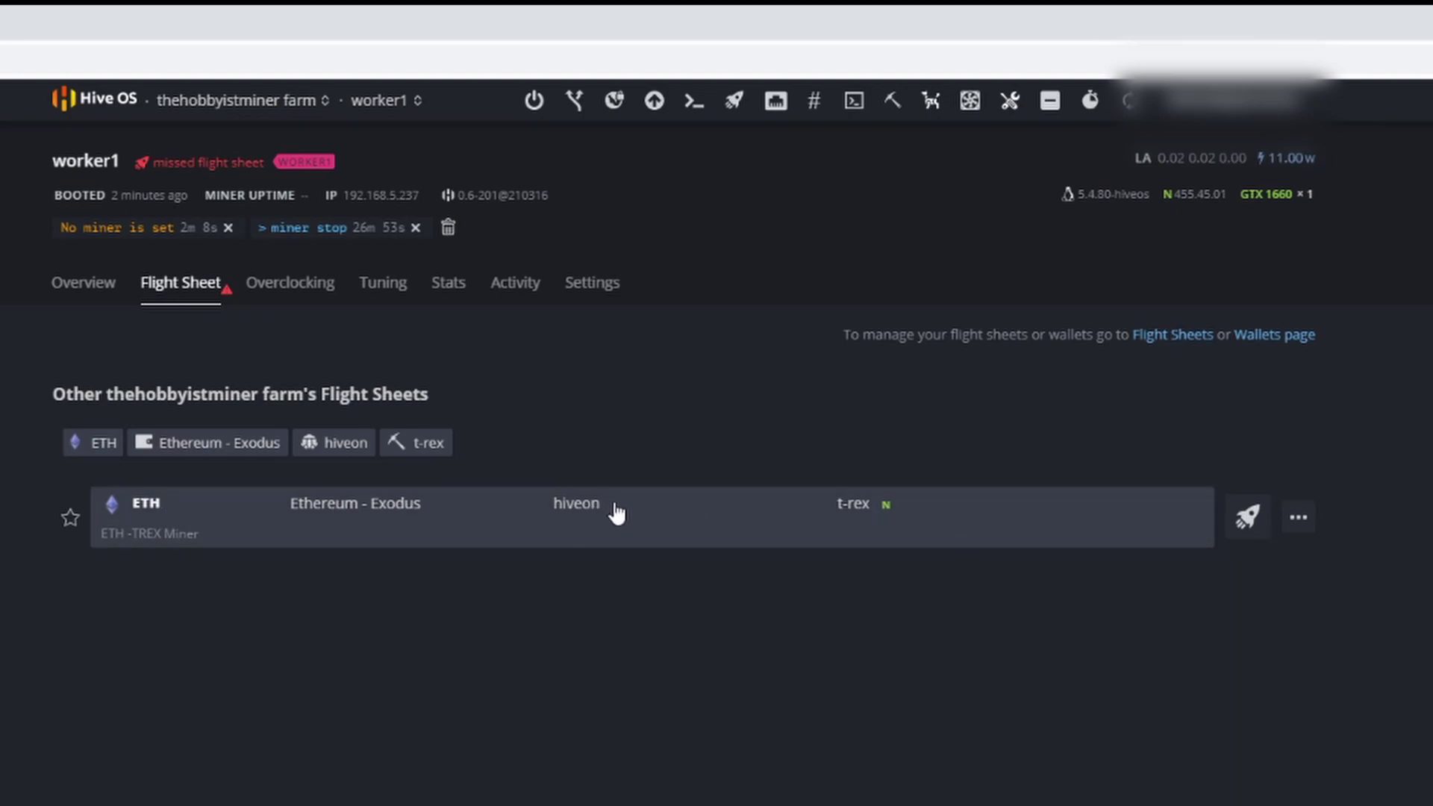
pyautogui.click(1251, 528)
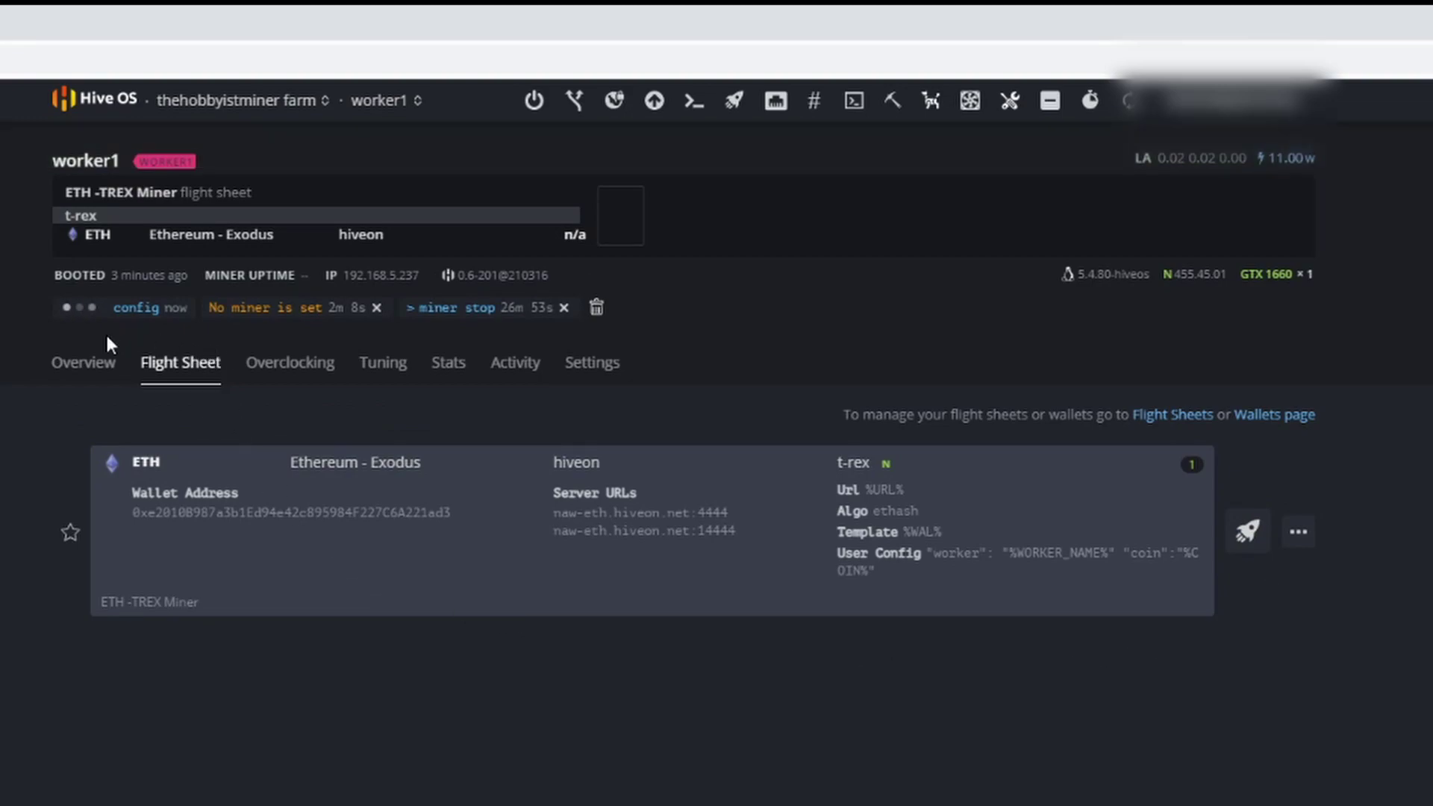
pyautogui.click(288, 372)
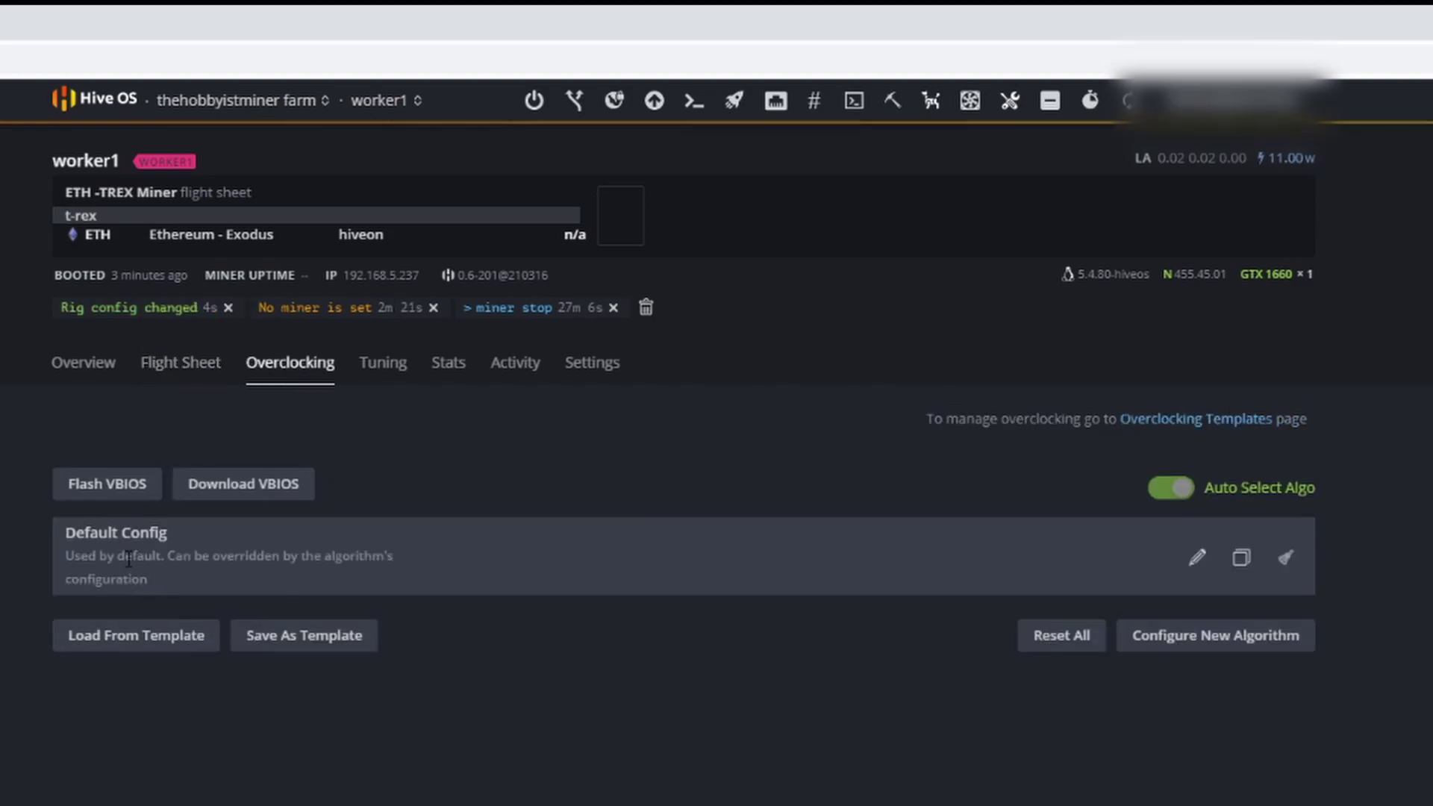
pyautogui.tripleClick(82, 531)
pyautogui.click(191, 548)
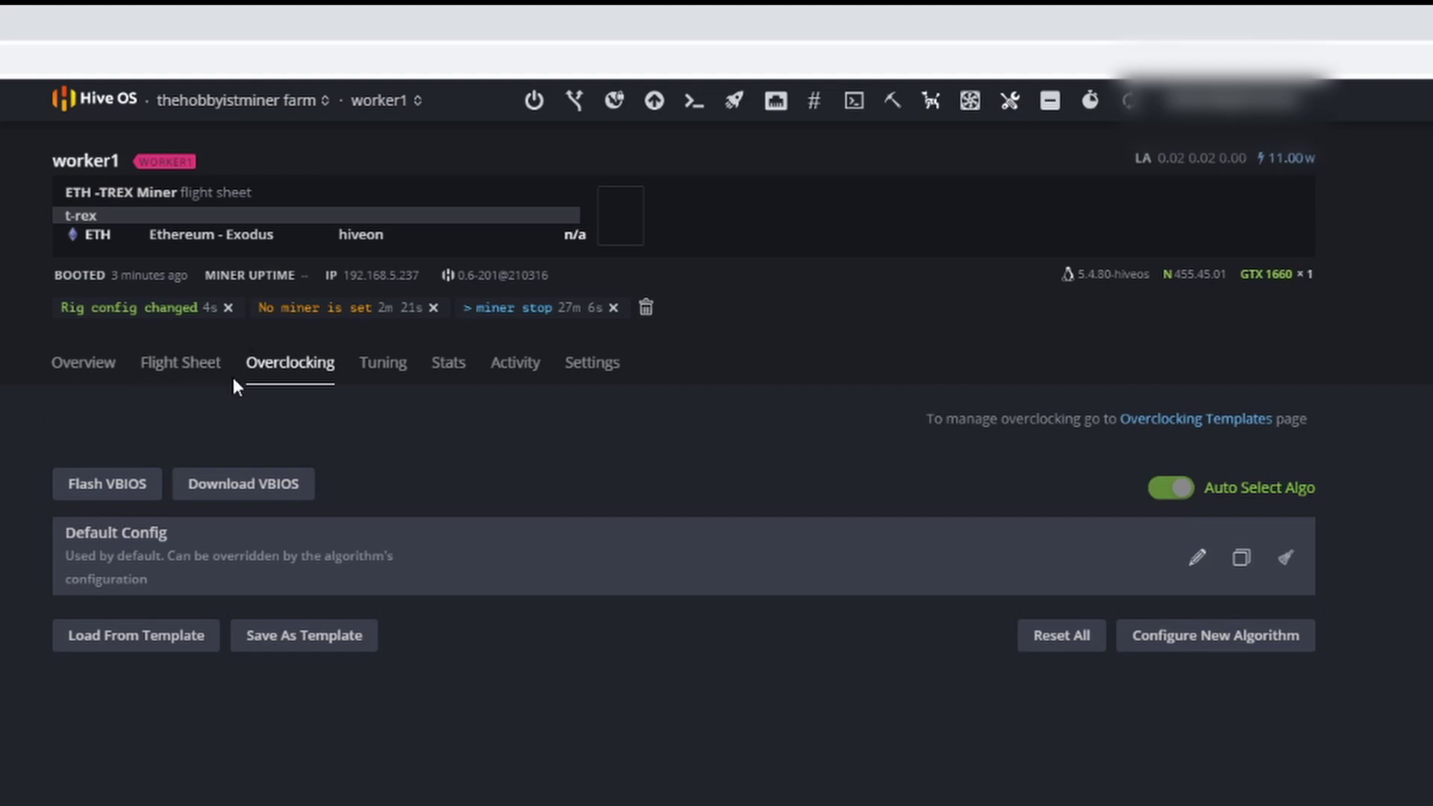
# - Start a Hive Shell session on worker1 from the overview's remote access menu
pyautogui.click(87, 382)
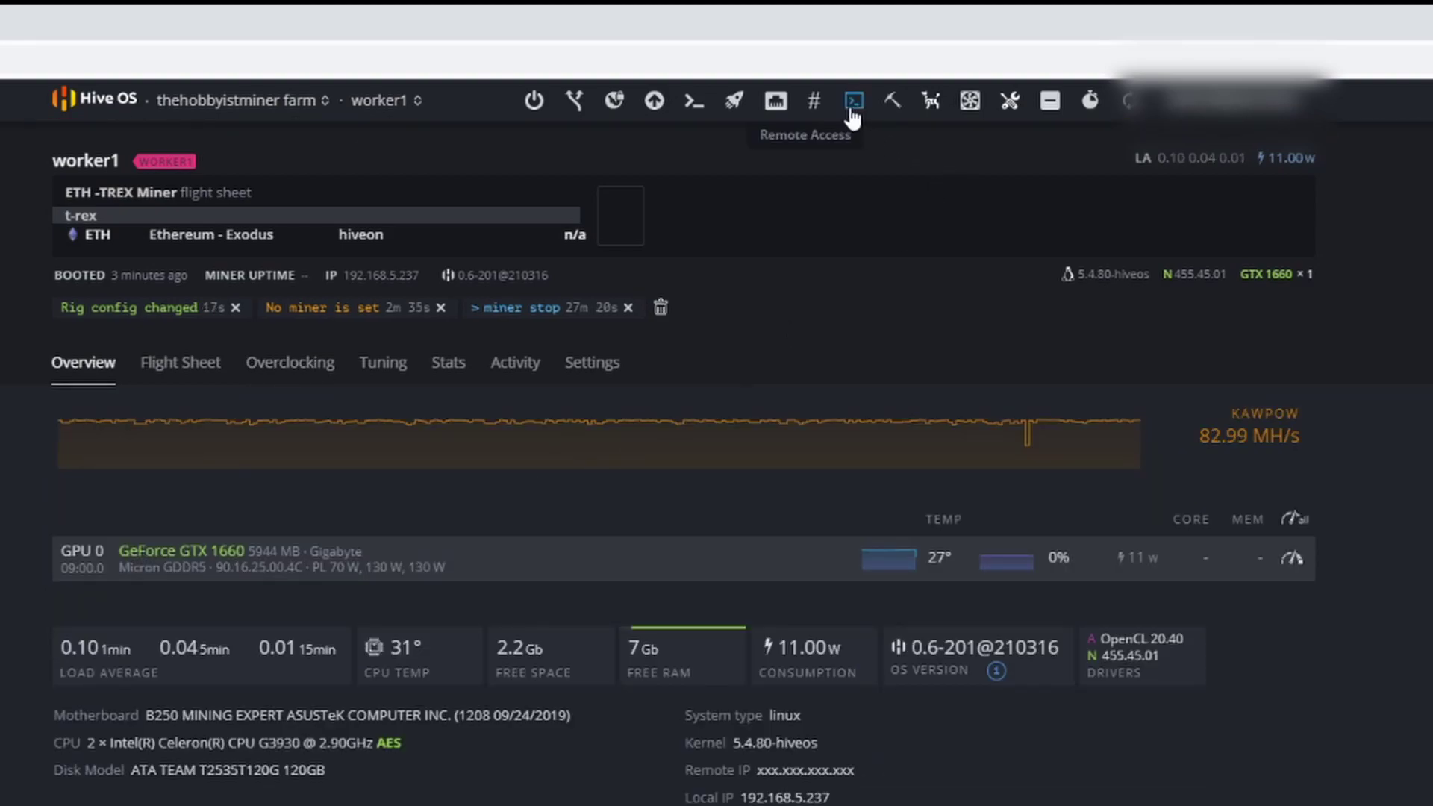
pyautogui.click(852, 112)
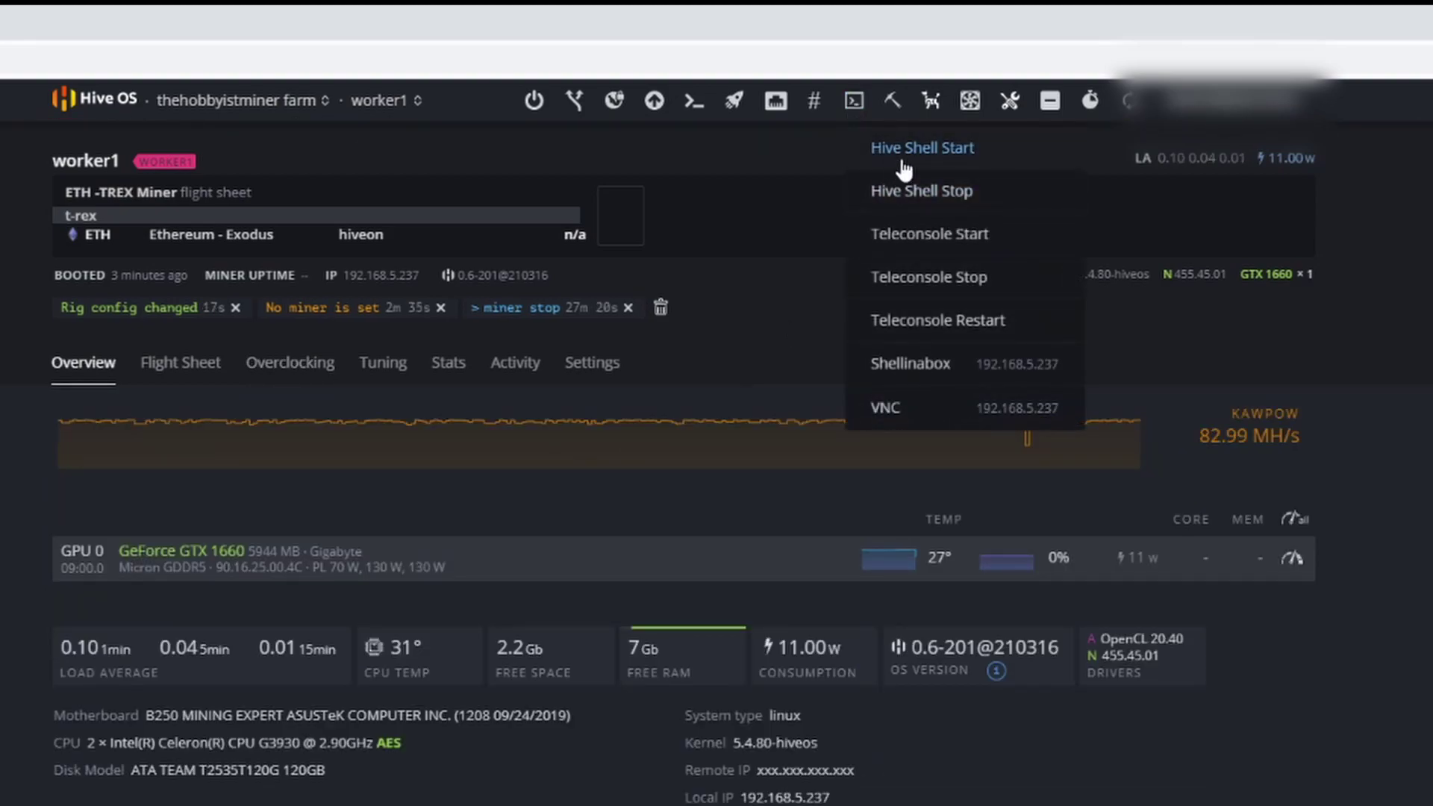
pyautogui.click(923, 148)
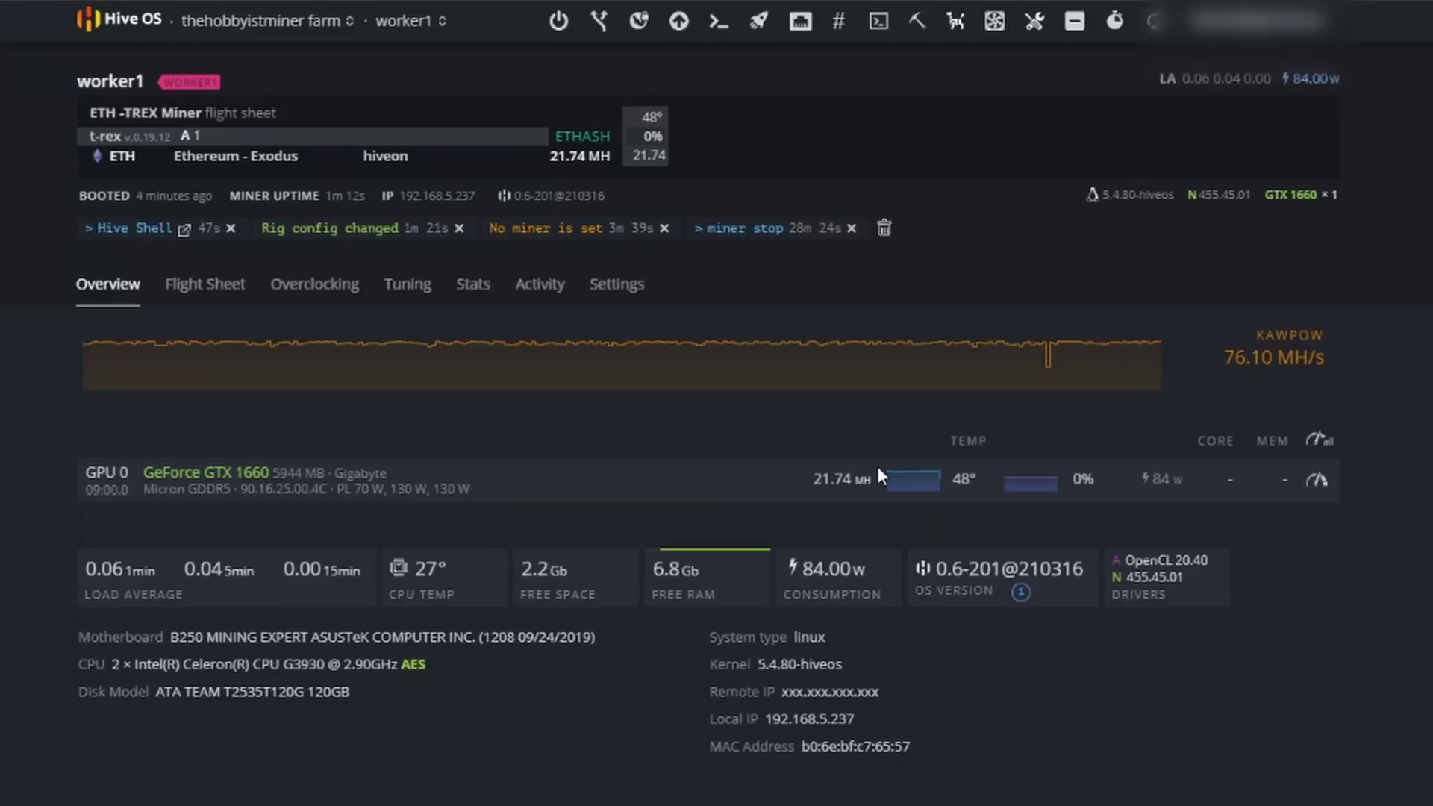
# - Create a new ethash overclock config and filter popular presets to GeForce GTX 1660, 5944 MB
pyautogui.click(317, 299)
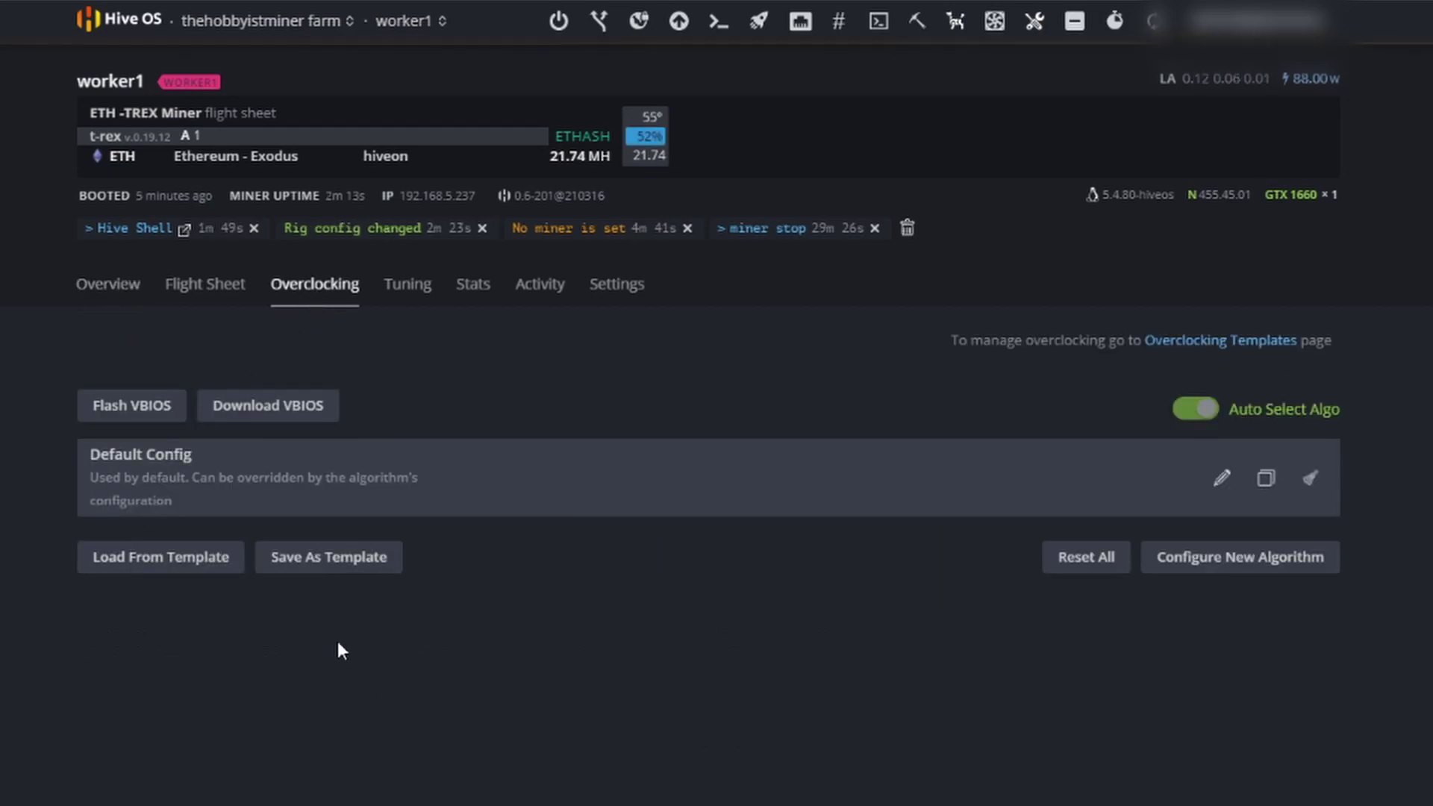
pyautogui.click(1267, 481)
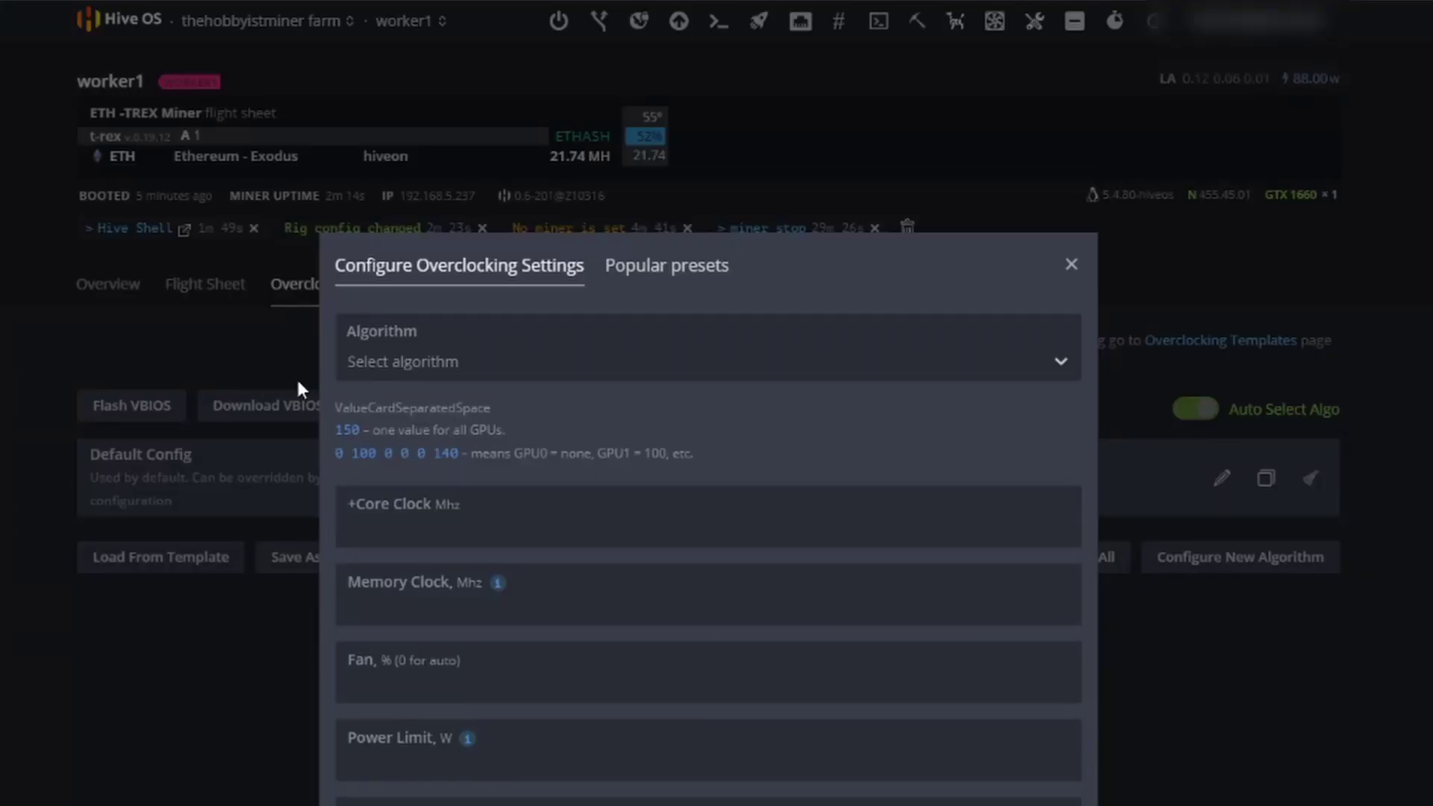
pyautogui.click(455, 351)
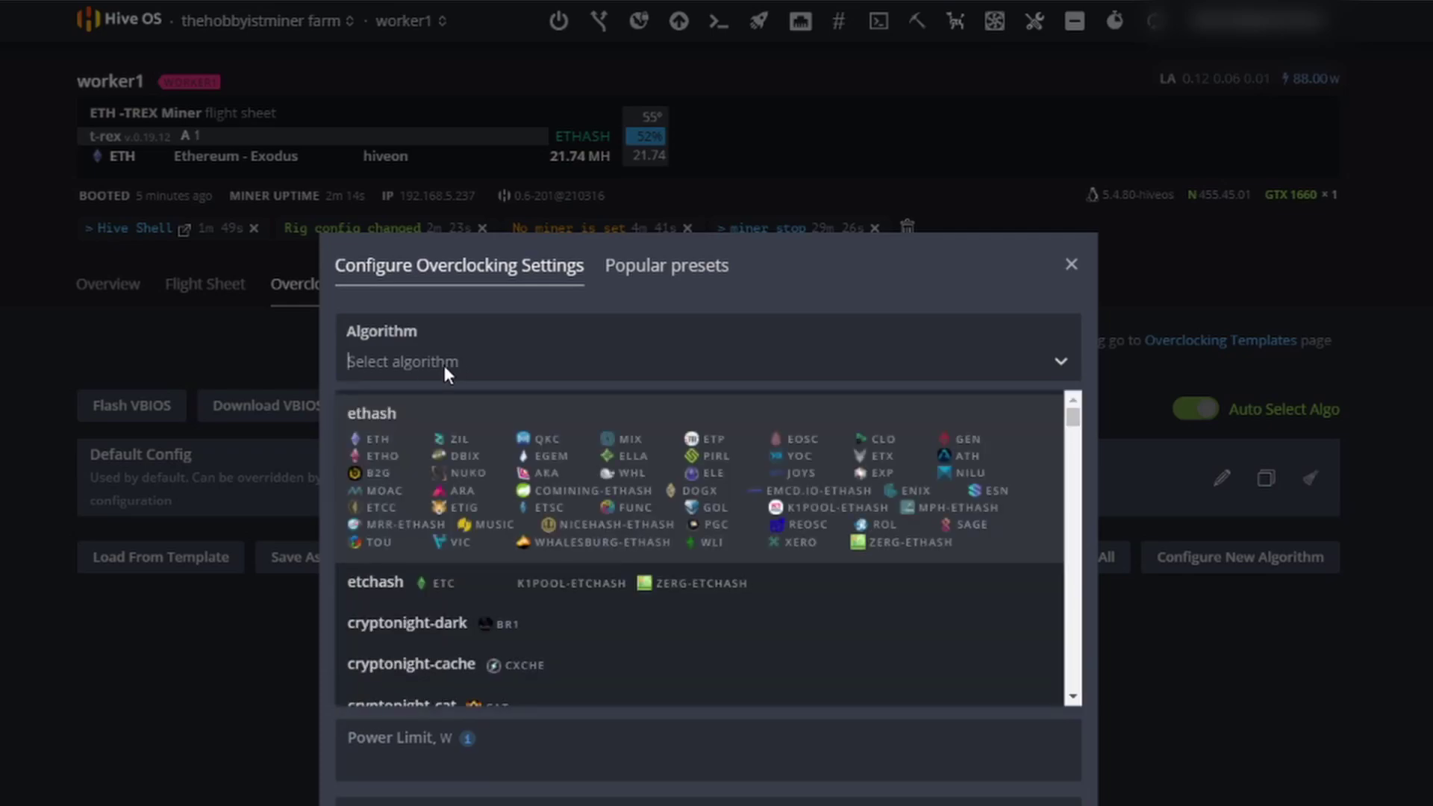
pyautogui.click(373, 440)
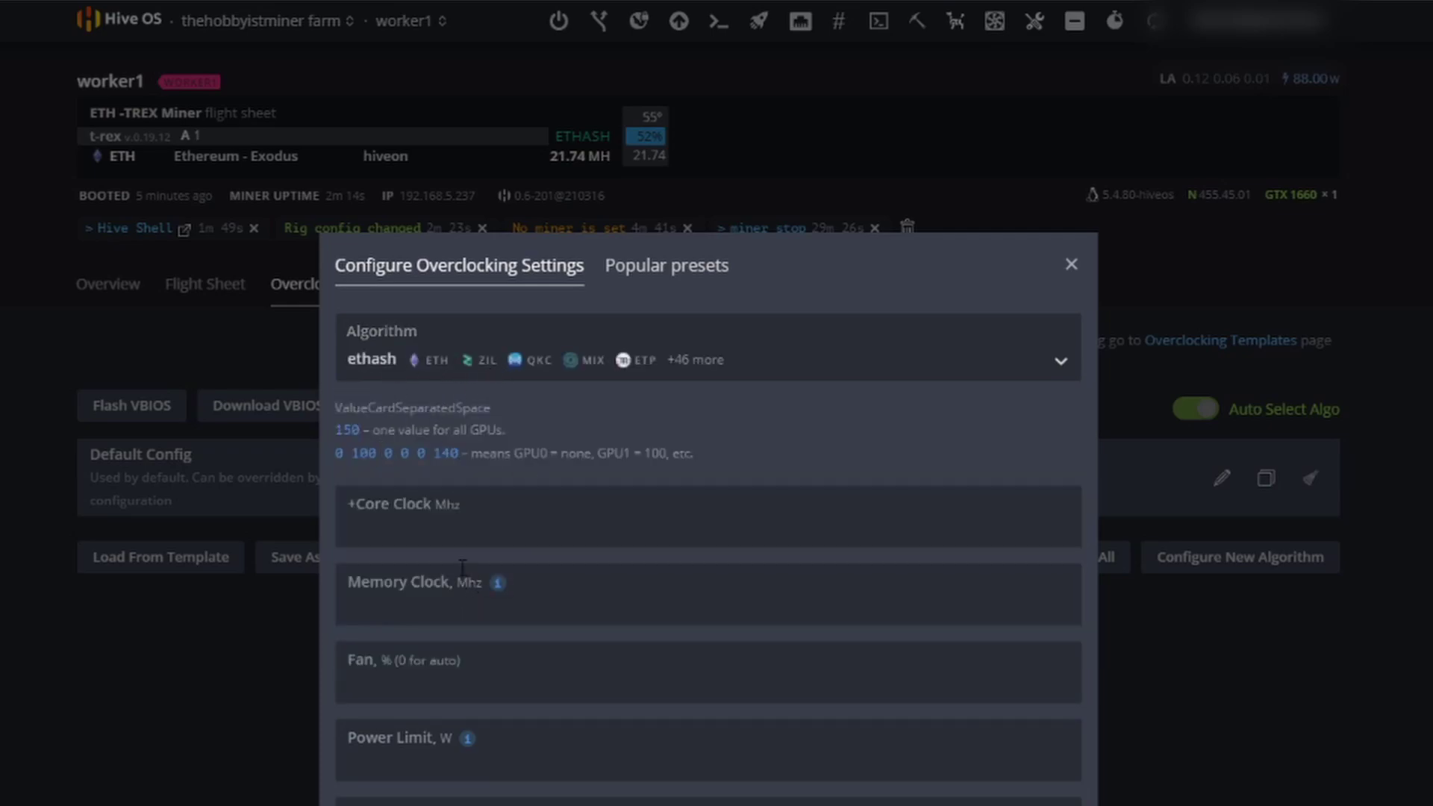
pyautogui.click(664, 284)
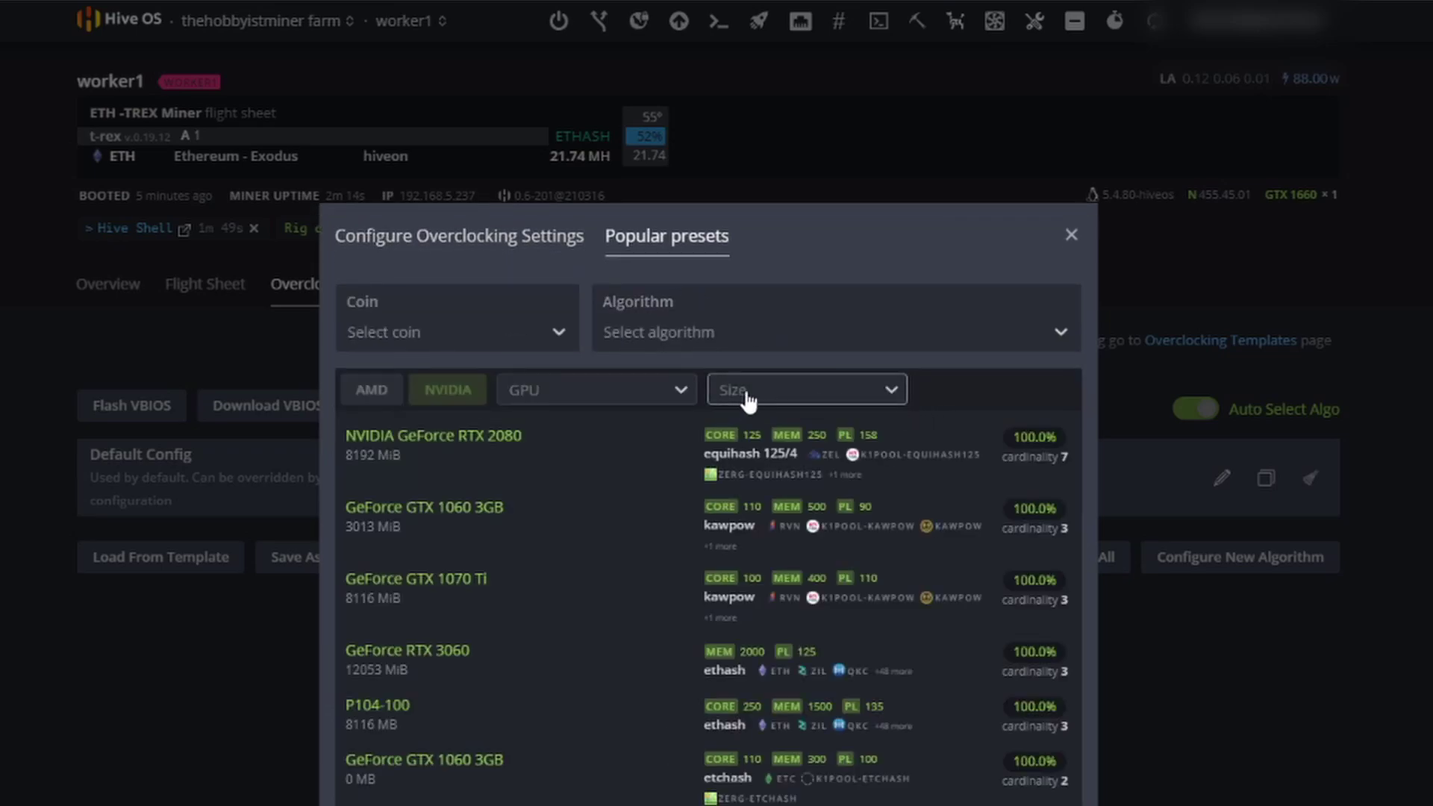
pyautogui.click(613, 406)
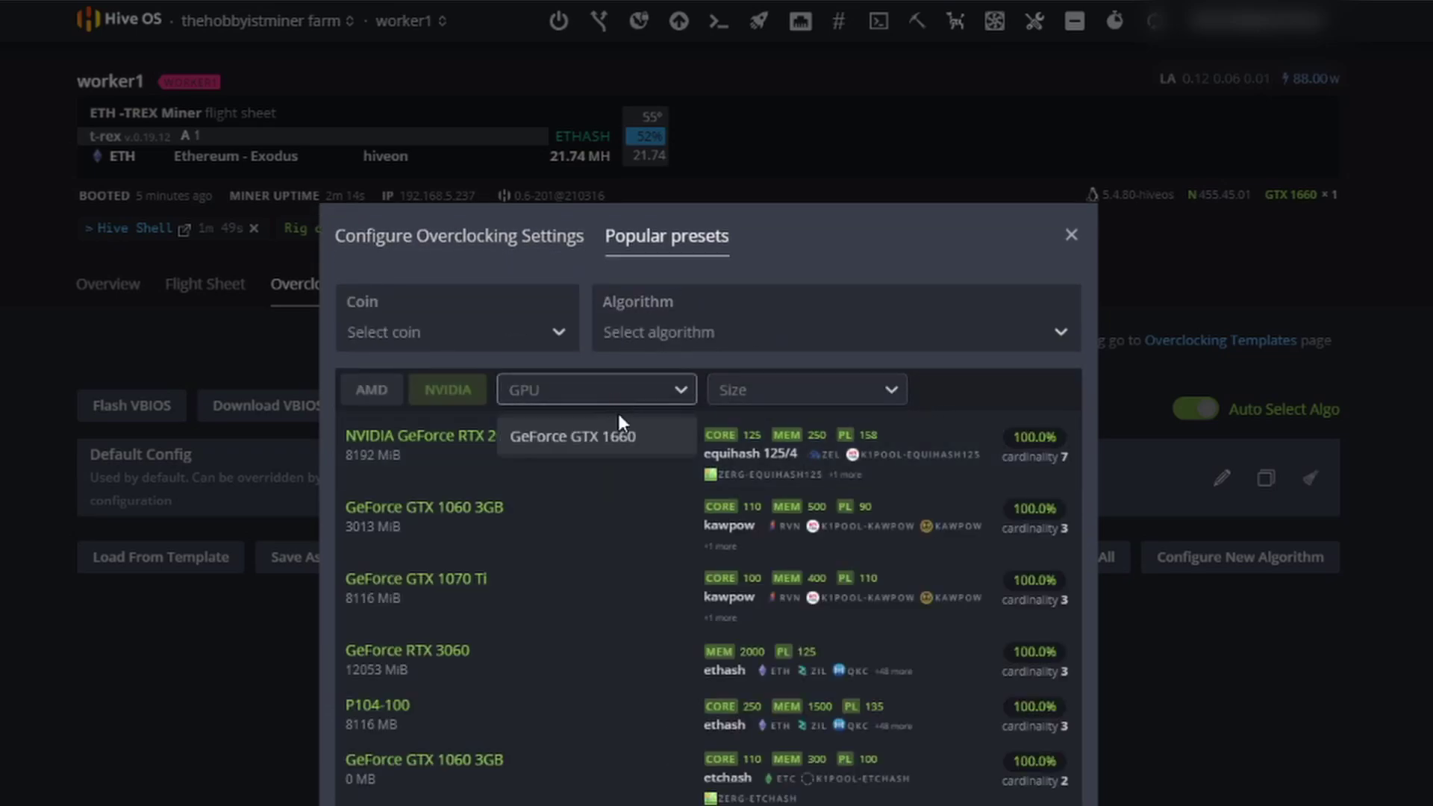
pyautogui.click(617, 437)
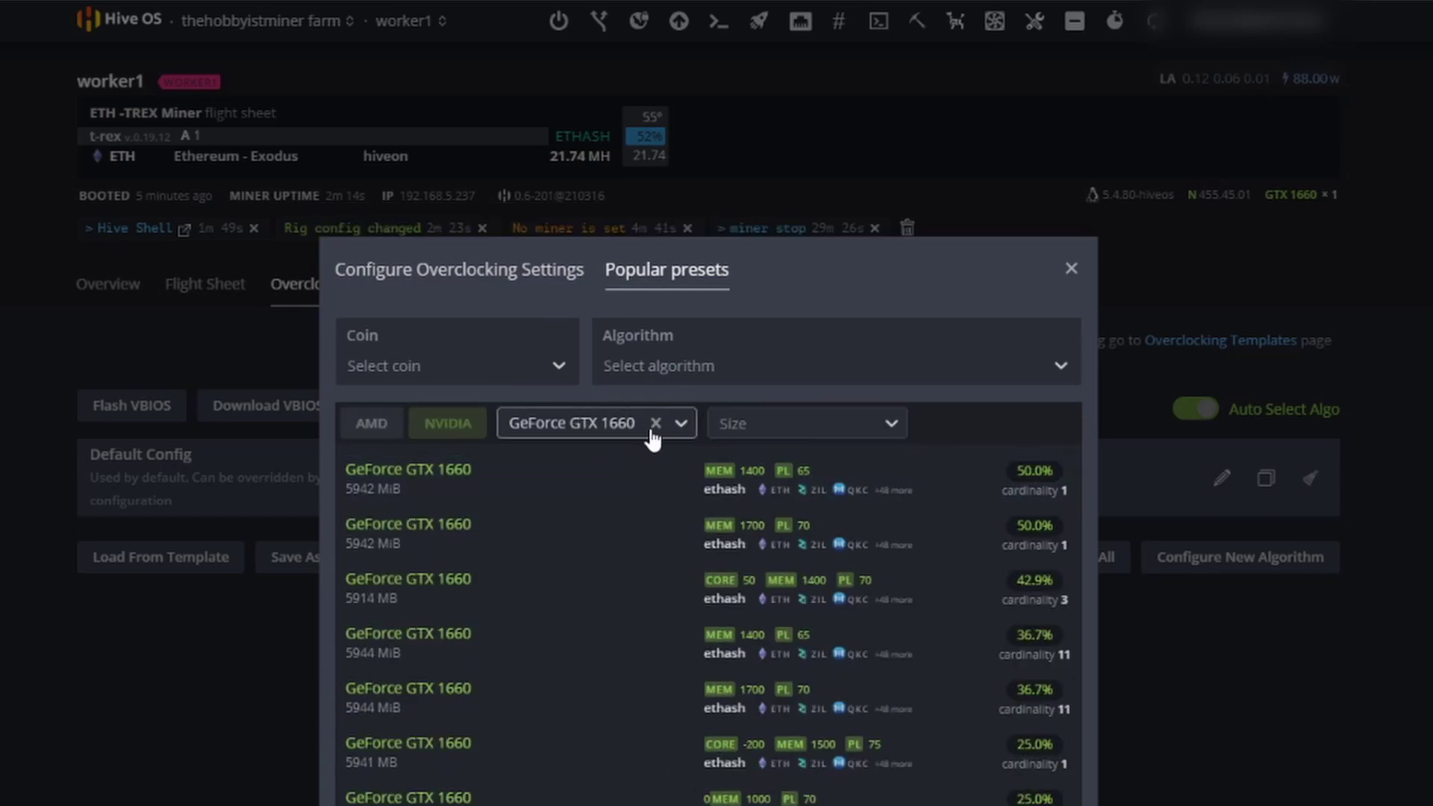
pyautogui.click(768, 433)
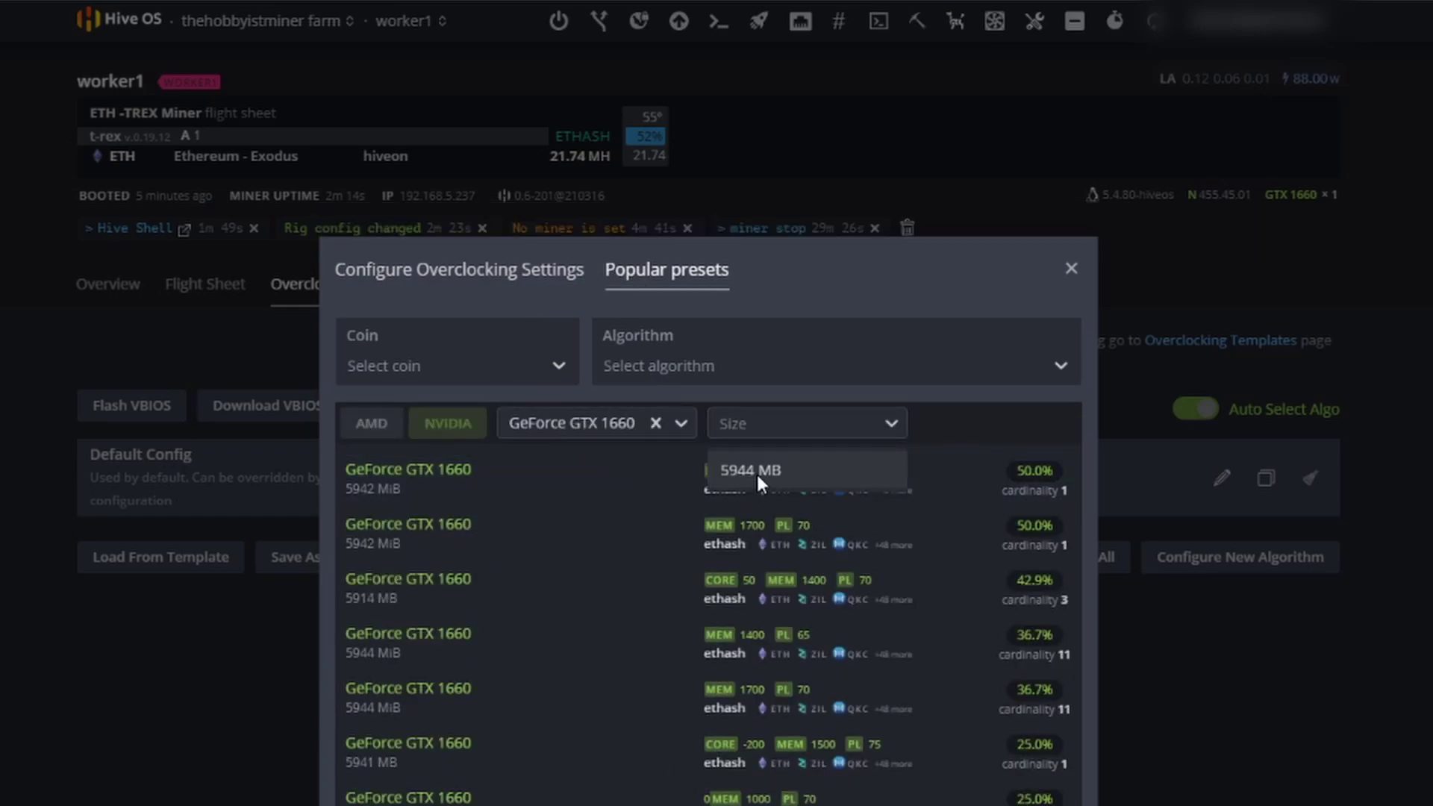
pyautogui.click(755, 470)
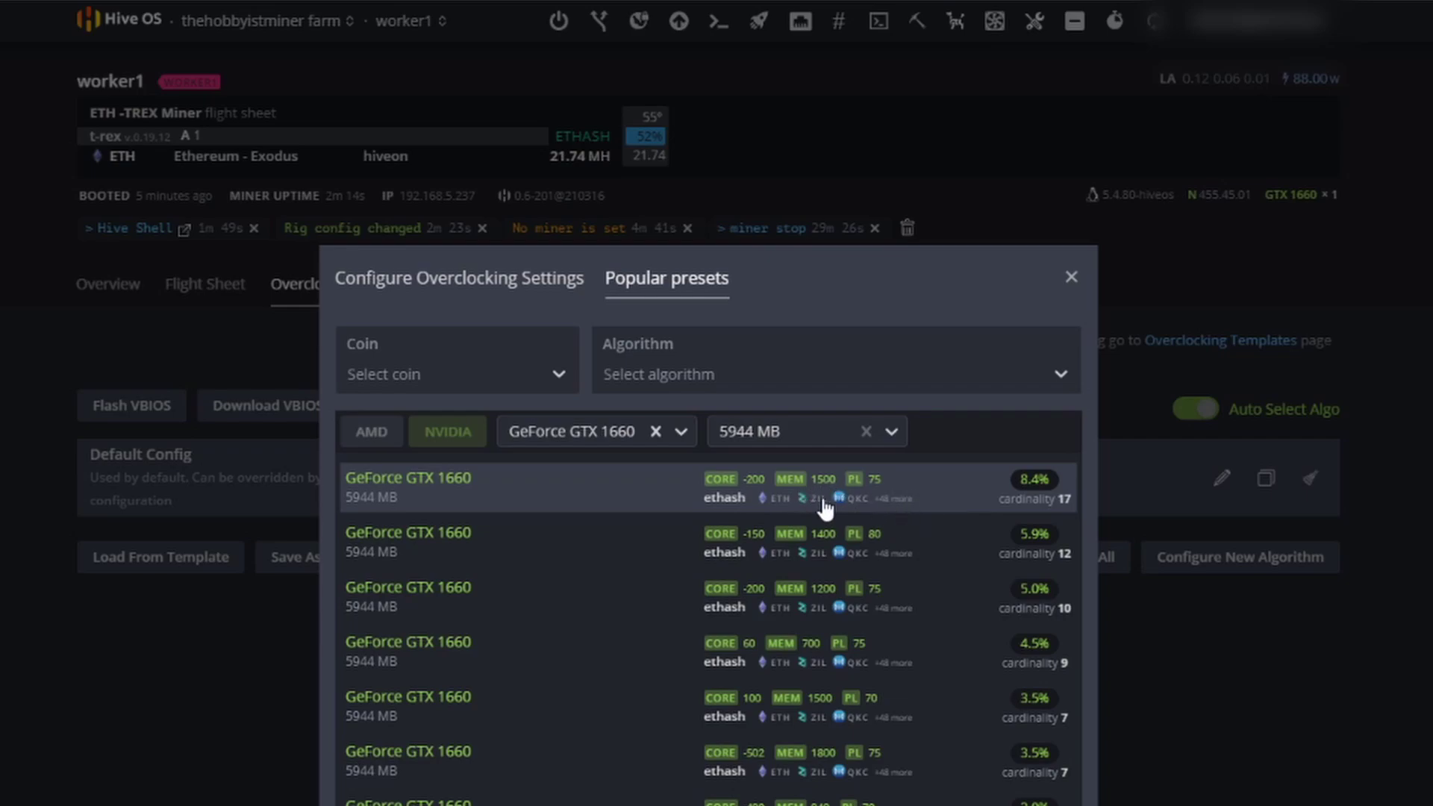
# - Fill in the GTX 1660 preset values (core -200, memory 1500, power limit 75) and save
pyautogui.click(911, 495)
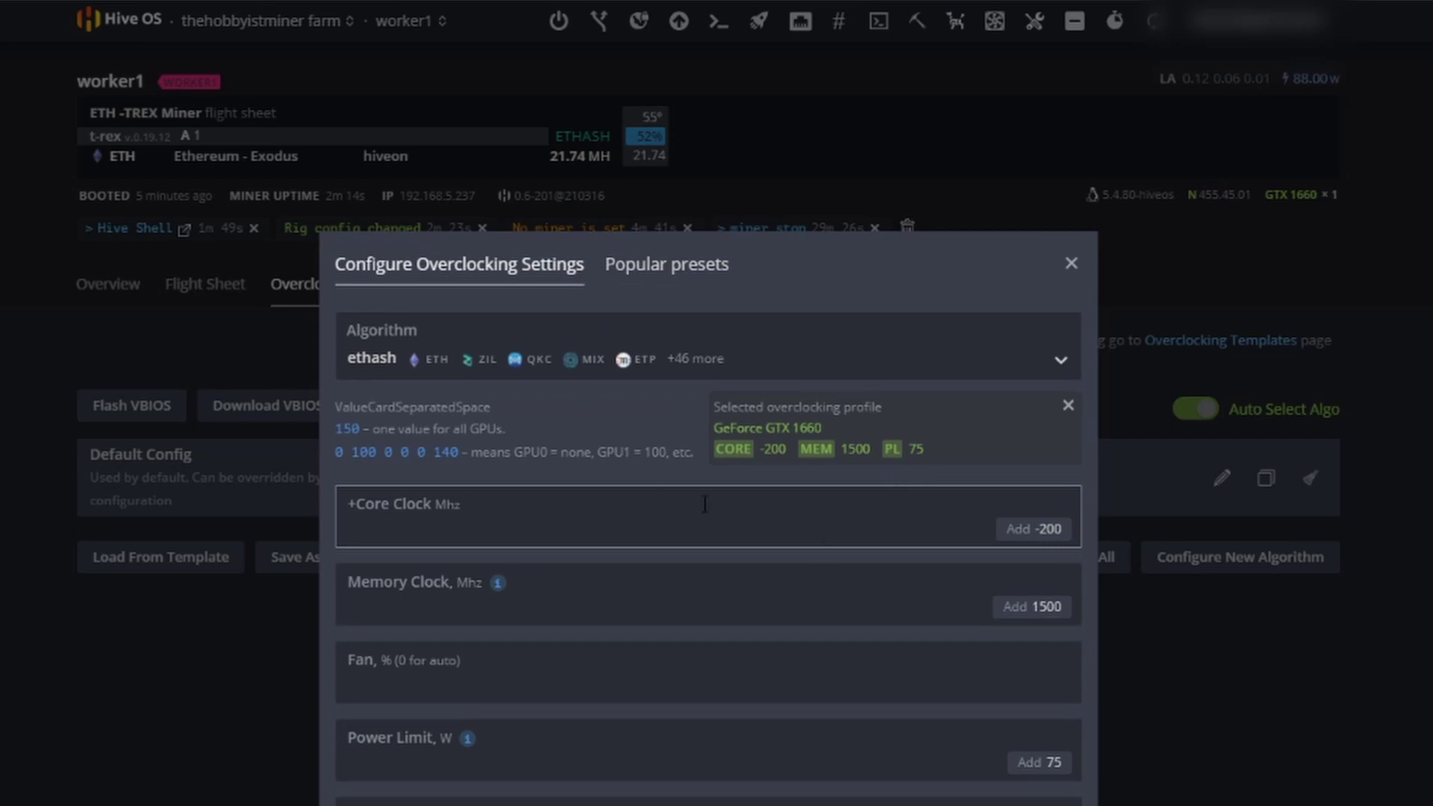
pyautogui.click(1044, 532)
pyautogui.click(1031, 608)
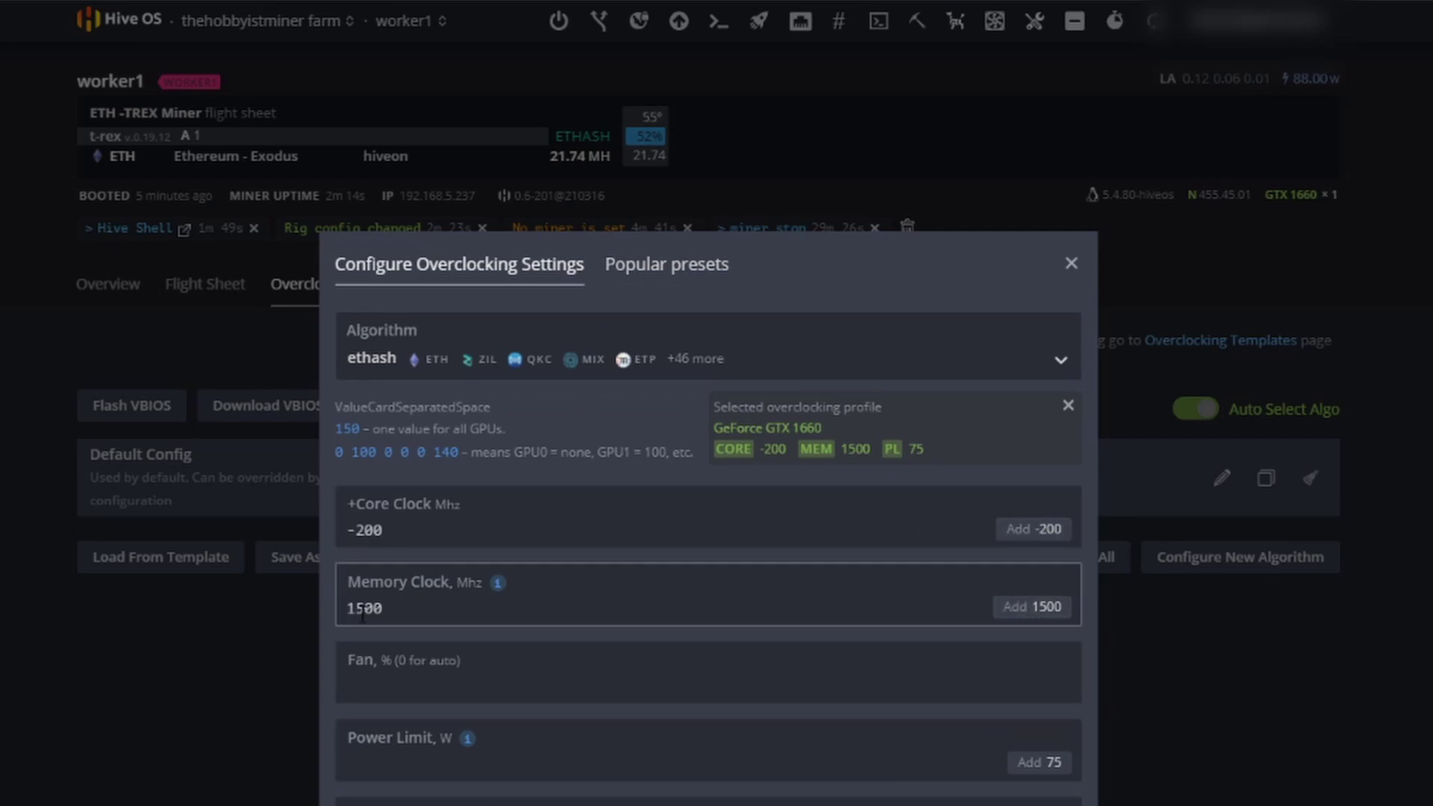
pyautogui.click(1041, 763)
pyautogui.scroll(-5, 406, 671)
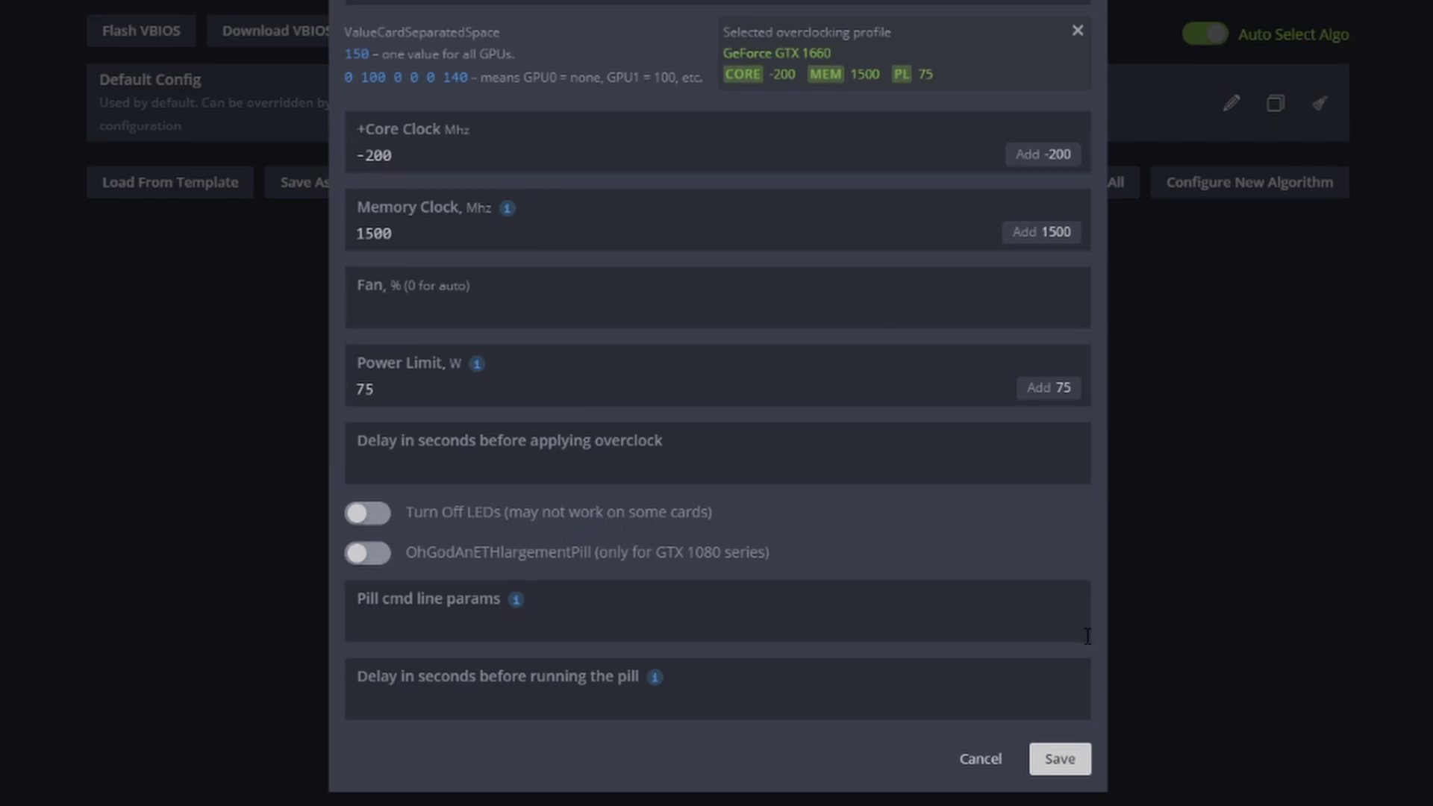
pyautogui.click(1073, 769)
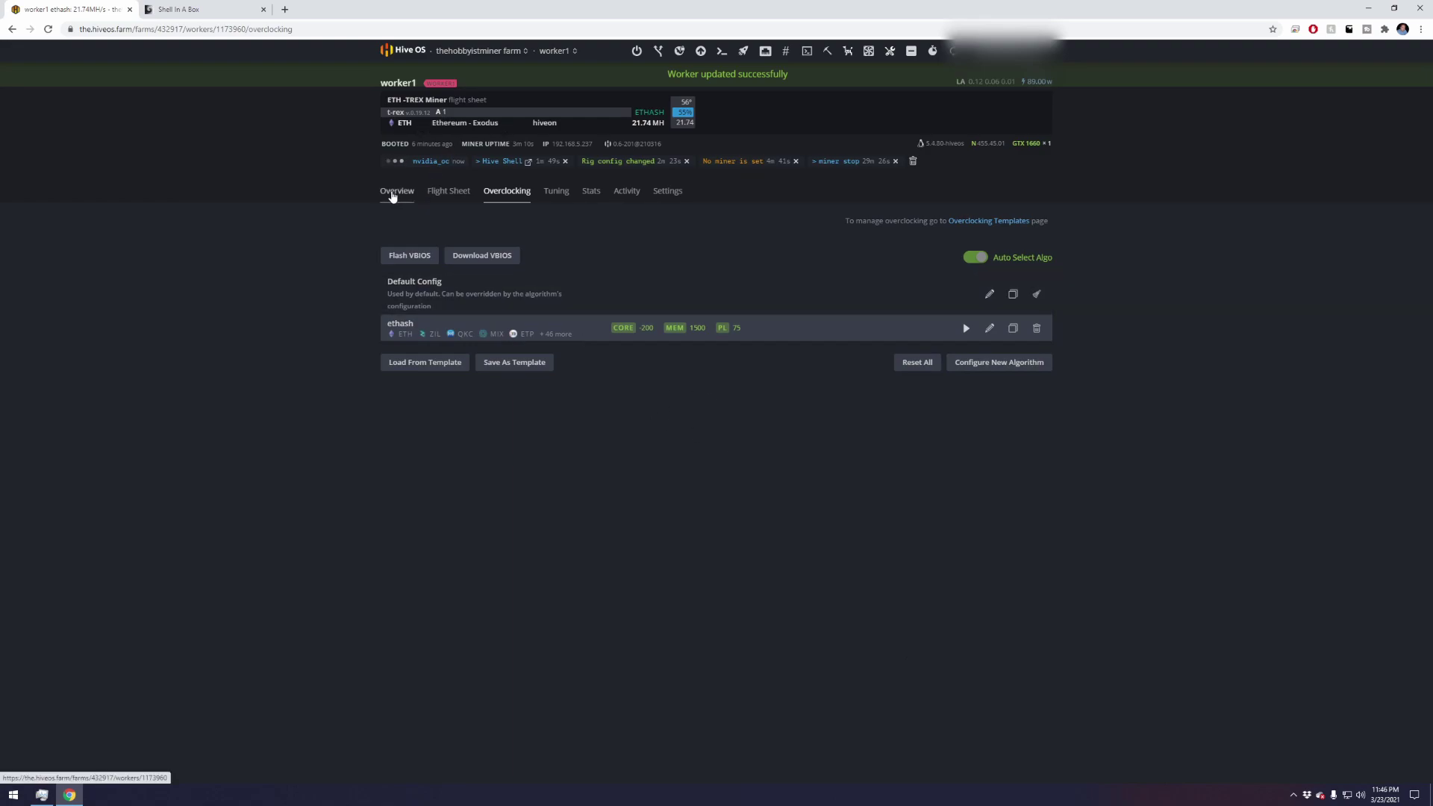
# - Switch from worker1's overview to the Shell In A Box tab showing the t-rex log
pyautogui.click(402, 195)
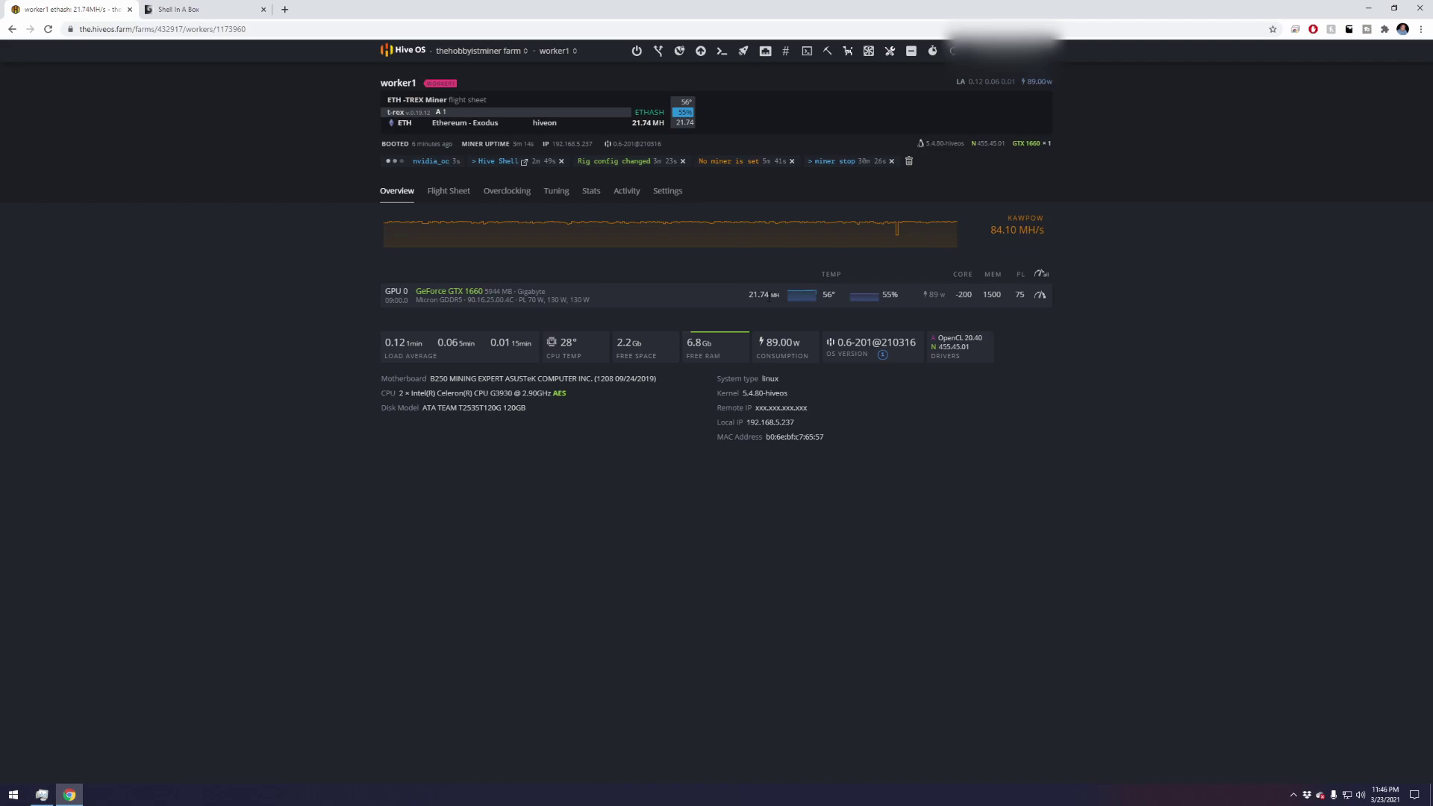
pyautogui.click(183, 8)
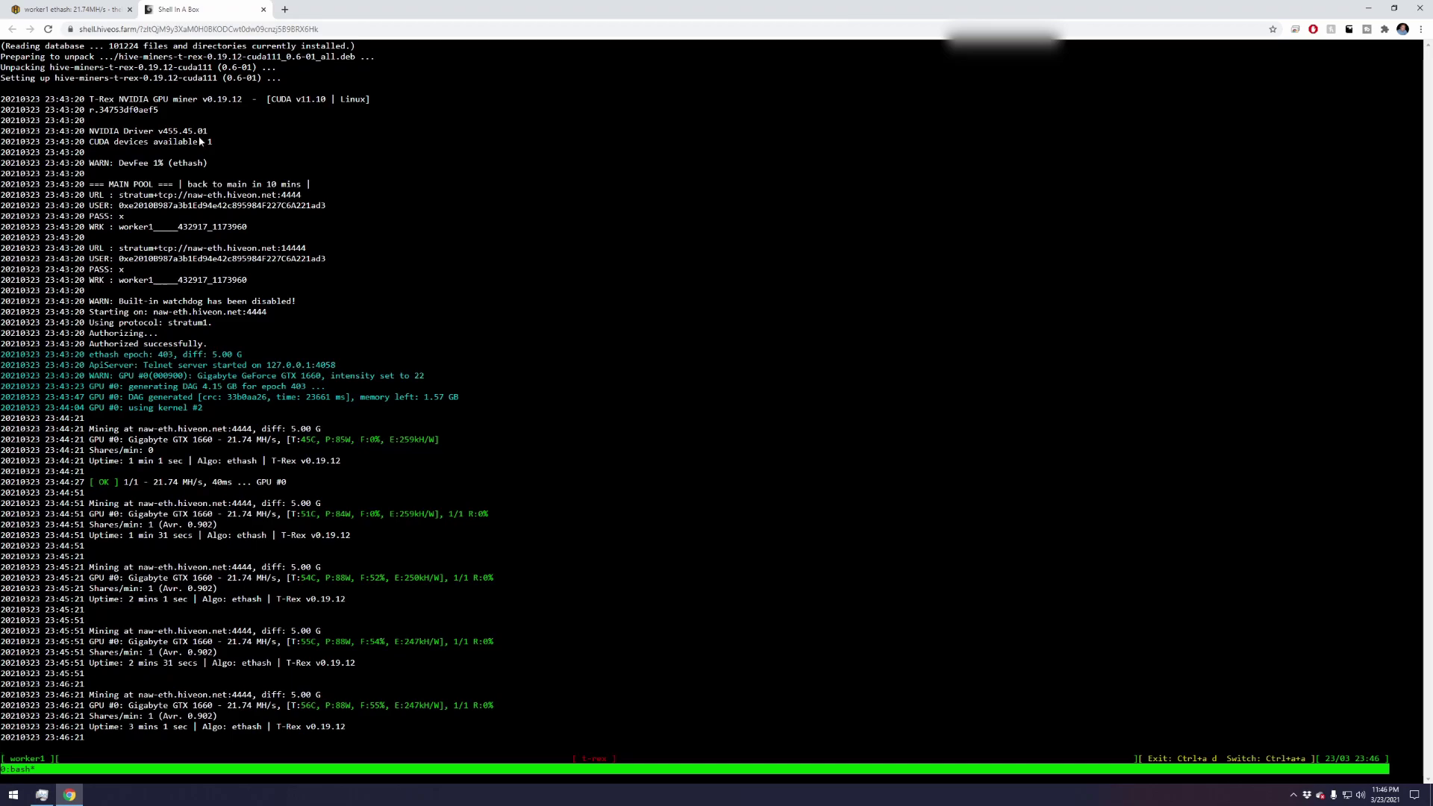
# - Highlight the pool address in the t-rex log and return to the Hive OS overview
pyautogui.click(71, 9)
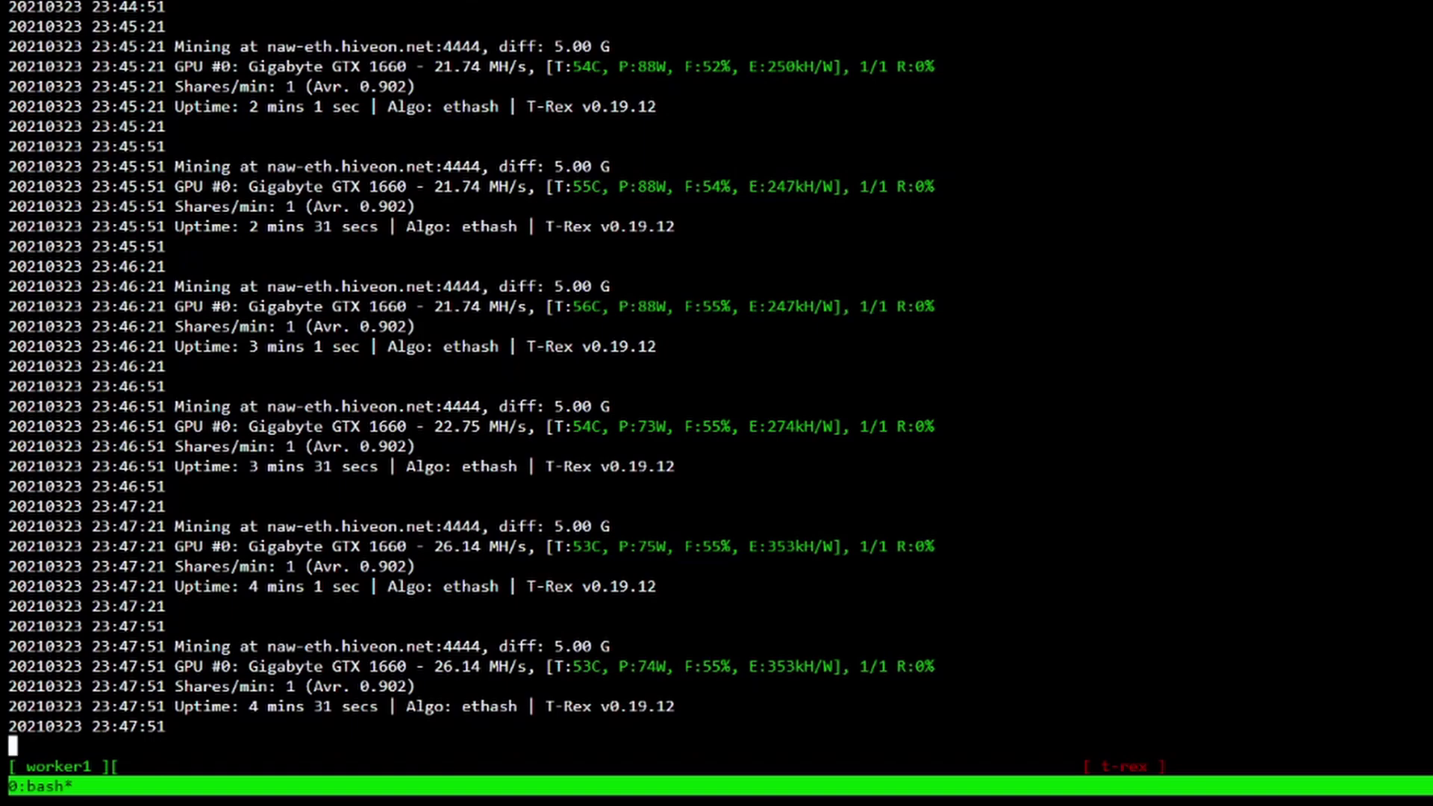
pyautogui.moveTo(324, 406); pyautogui.dragTo(591, 406)
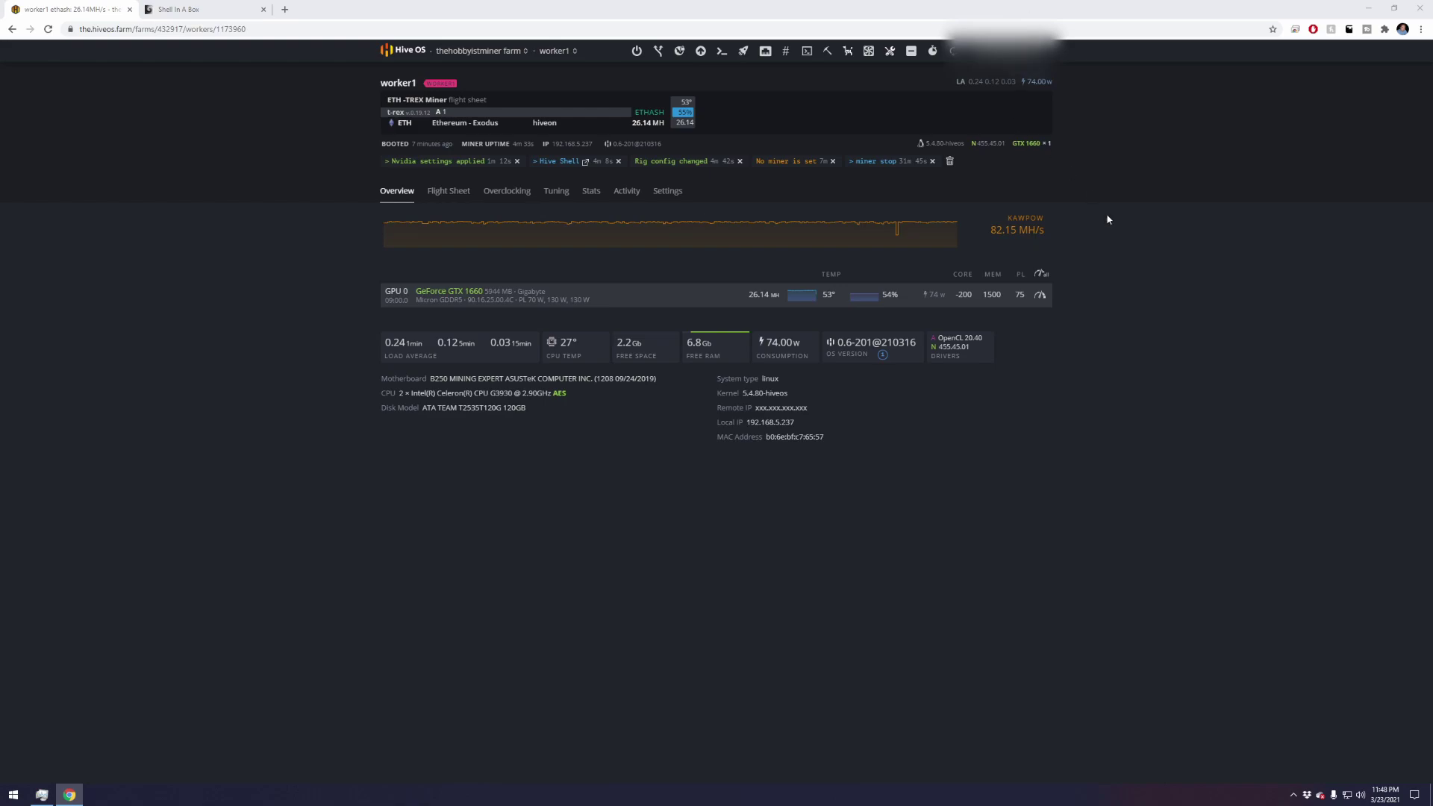
# - Change the all-GPU overclock to memory 1600 and fan 60%, keeping core -200, and apply
pyautogui.click(1040, 275)
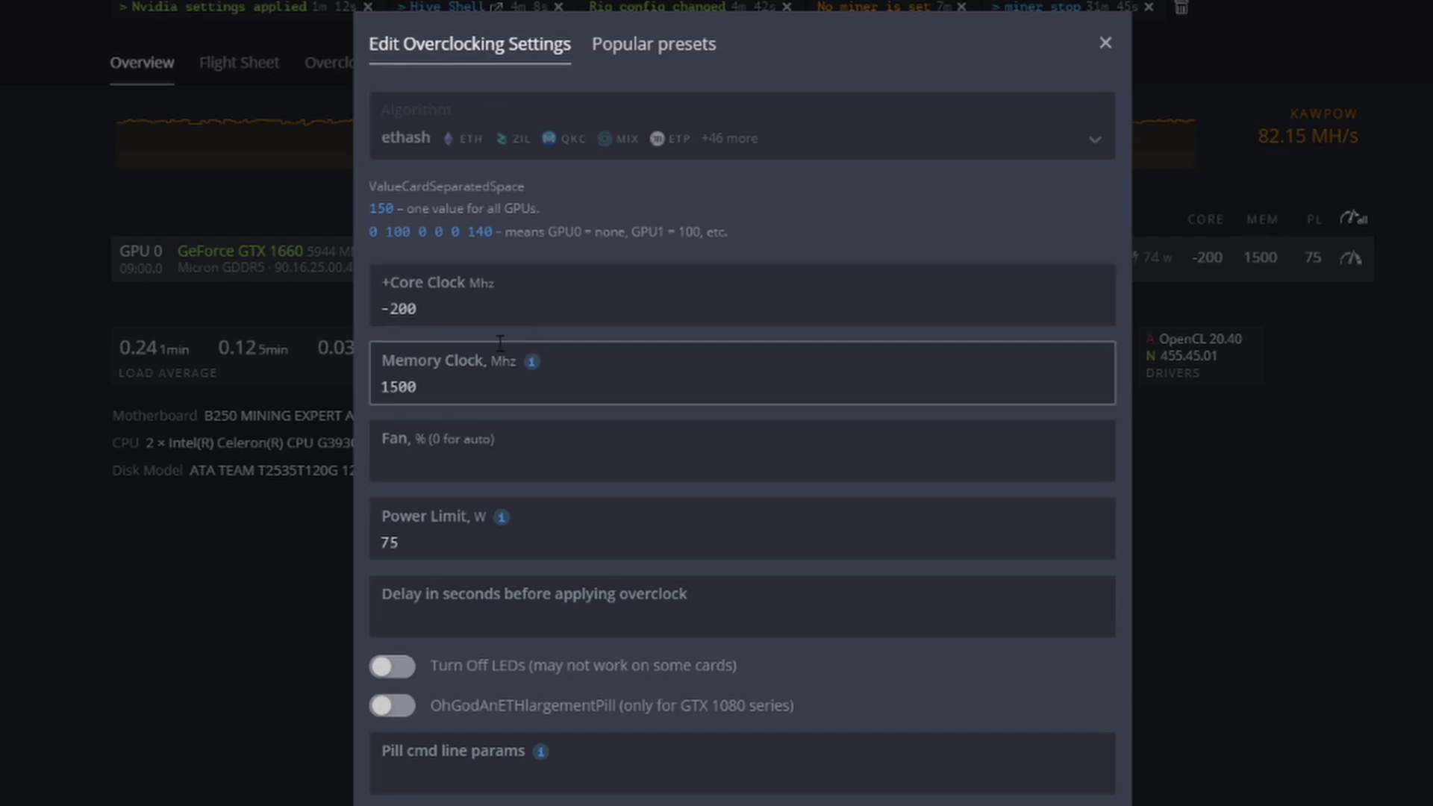
pyautogui.moveTo(432, 309); pyautogui.dragTo(374, 307)
pyautogui.click(524, 312)
pyautogui.moveTo(448, 392); pyautogui.dragTo(323, 396)
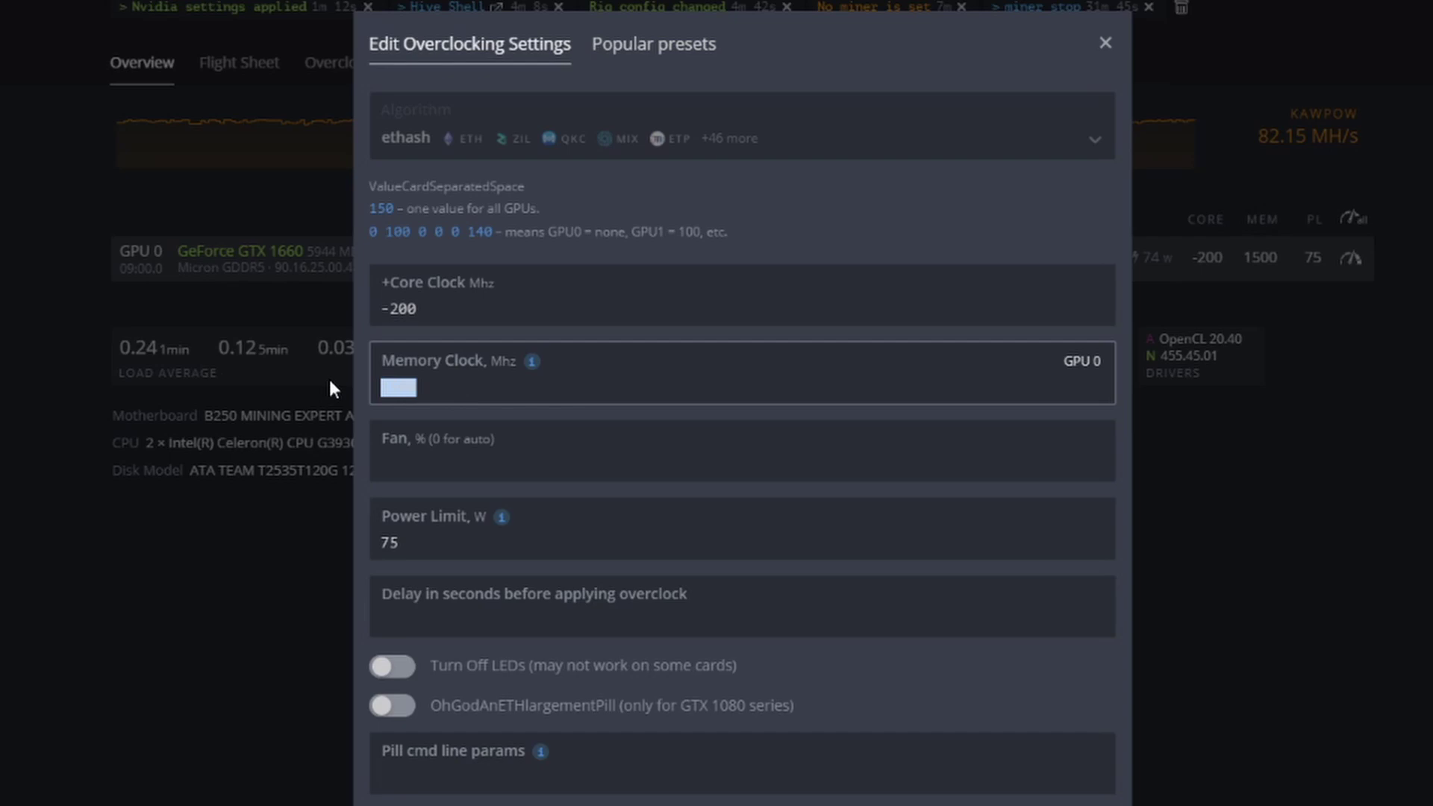
pyautogui.write('1600')
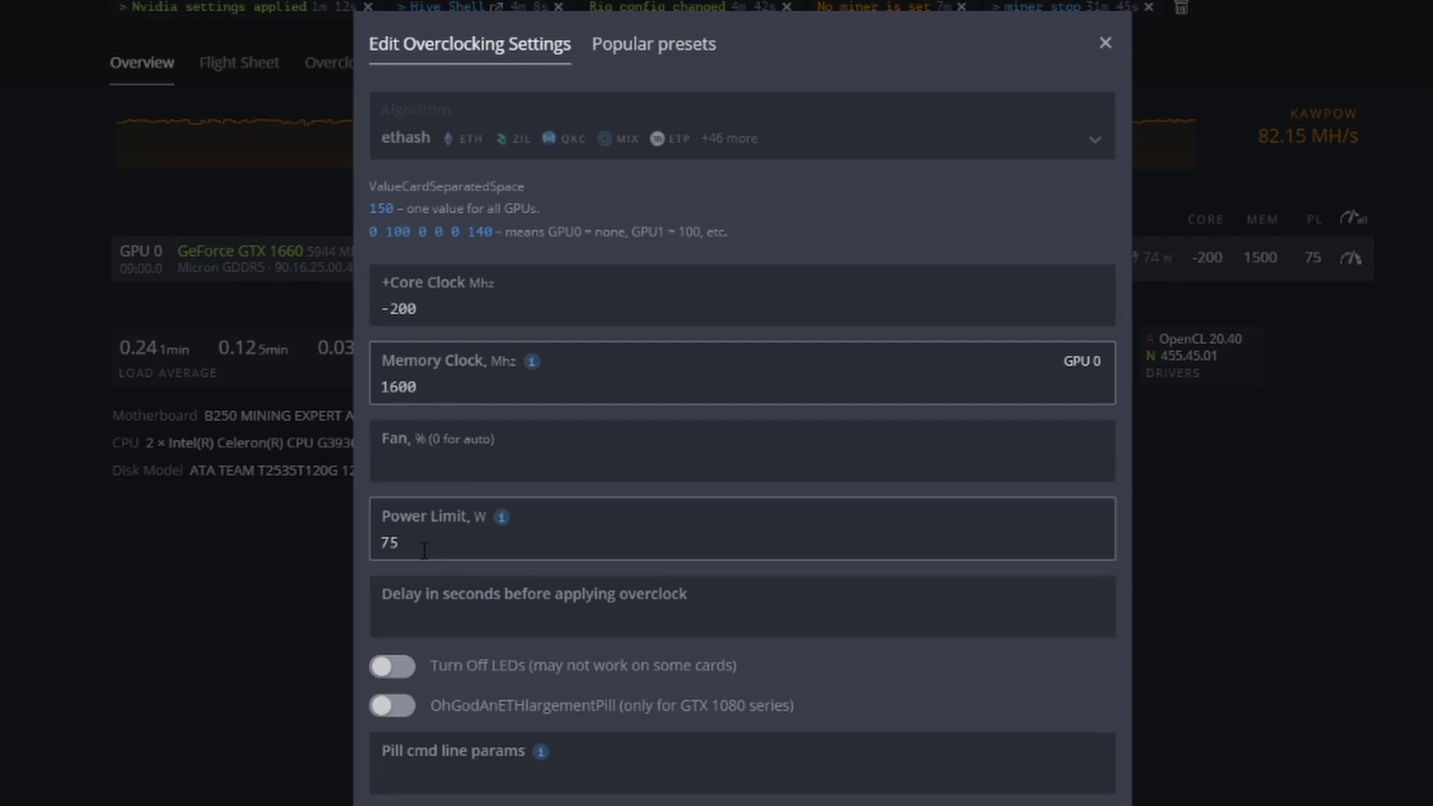
pyautogui.click(426, 471)
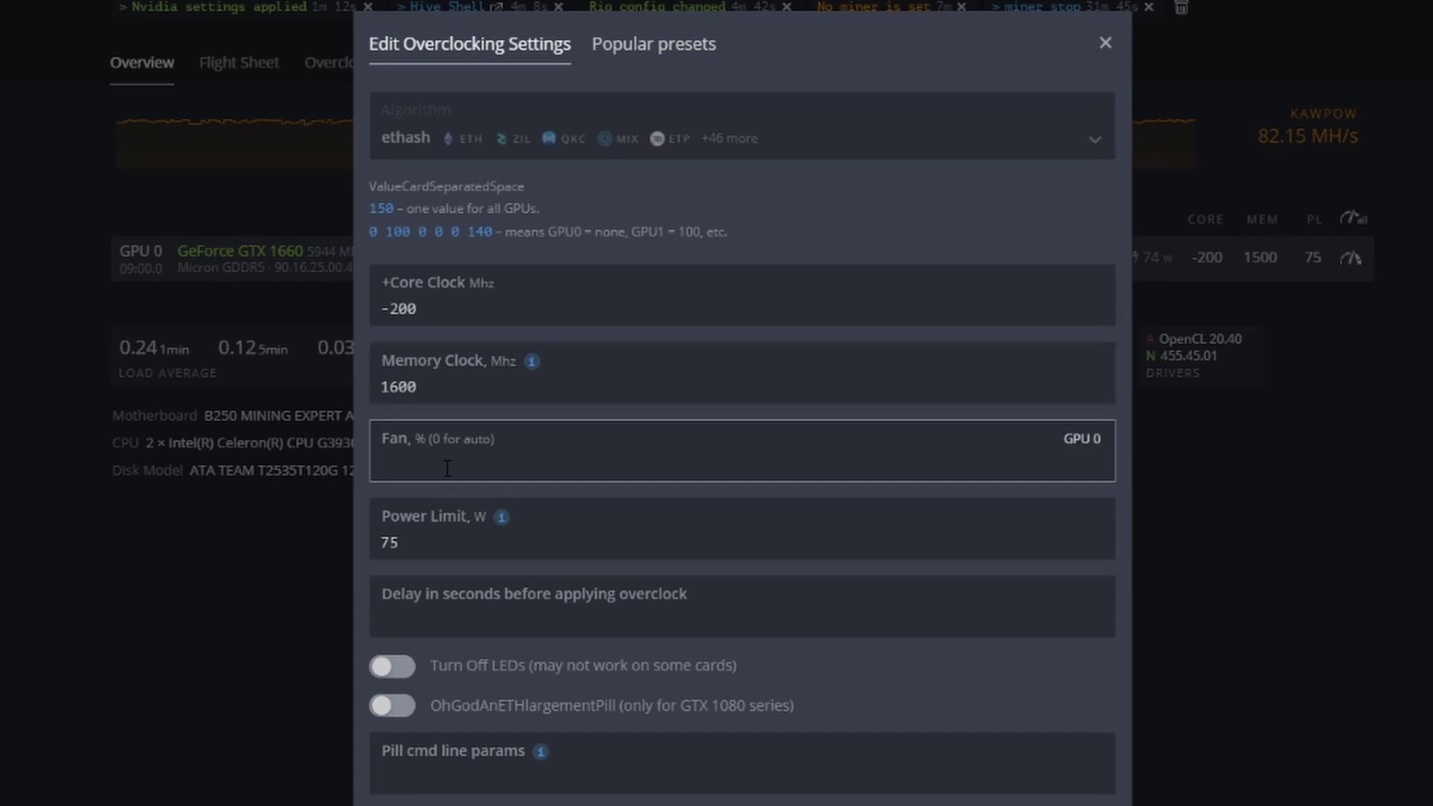
pyautogui.write('60')
pyautogui.click(1074, 805)
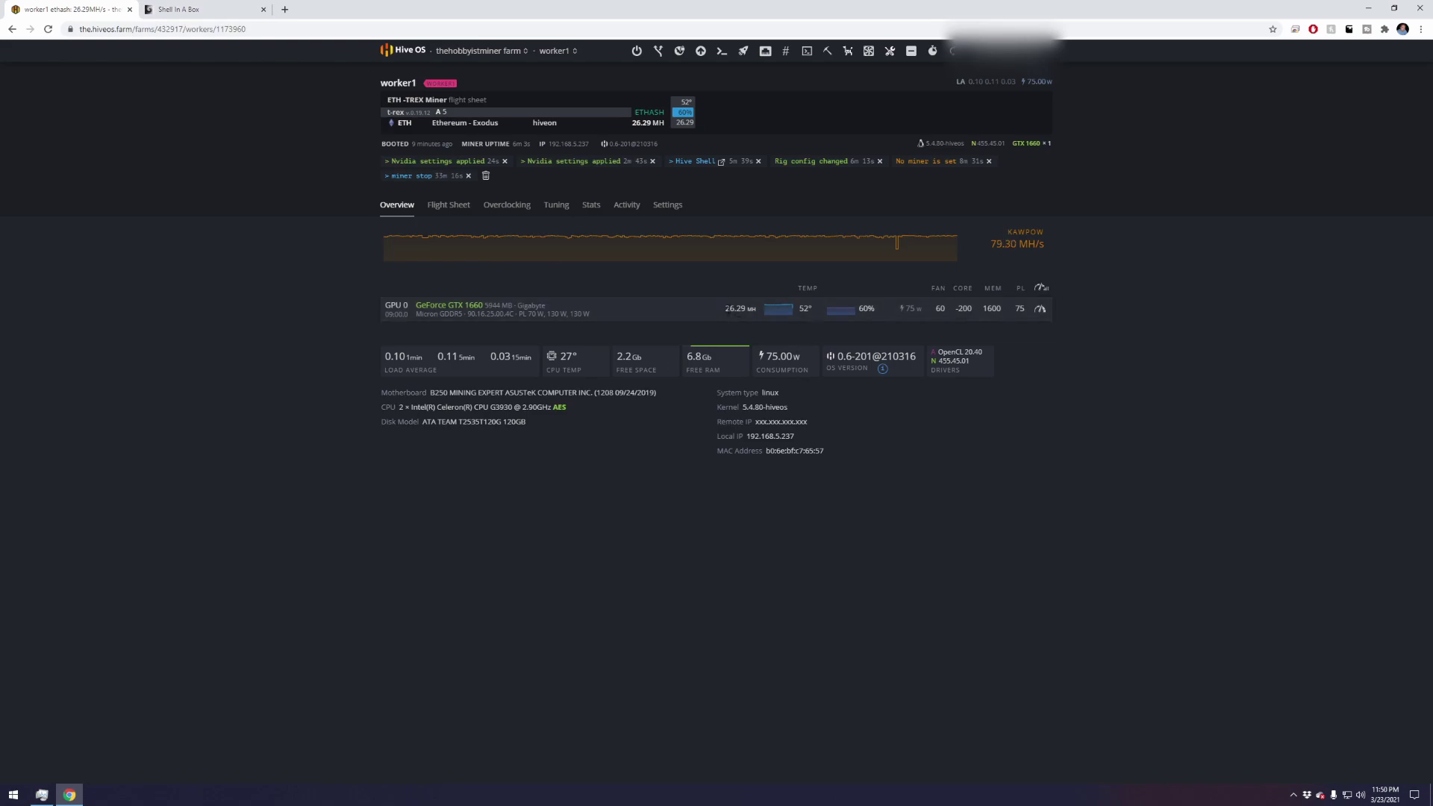
pyautogui.moveTo(726, 309); pyautogui.dragTo(747, 309)
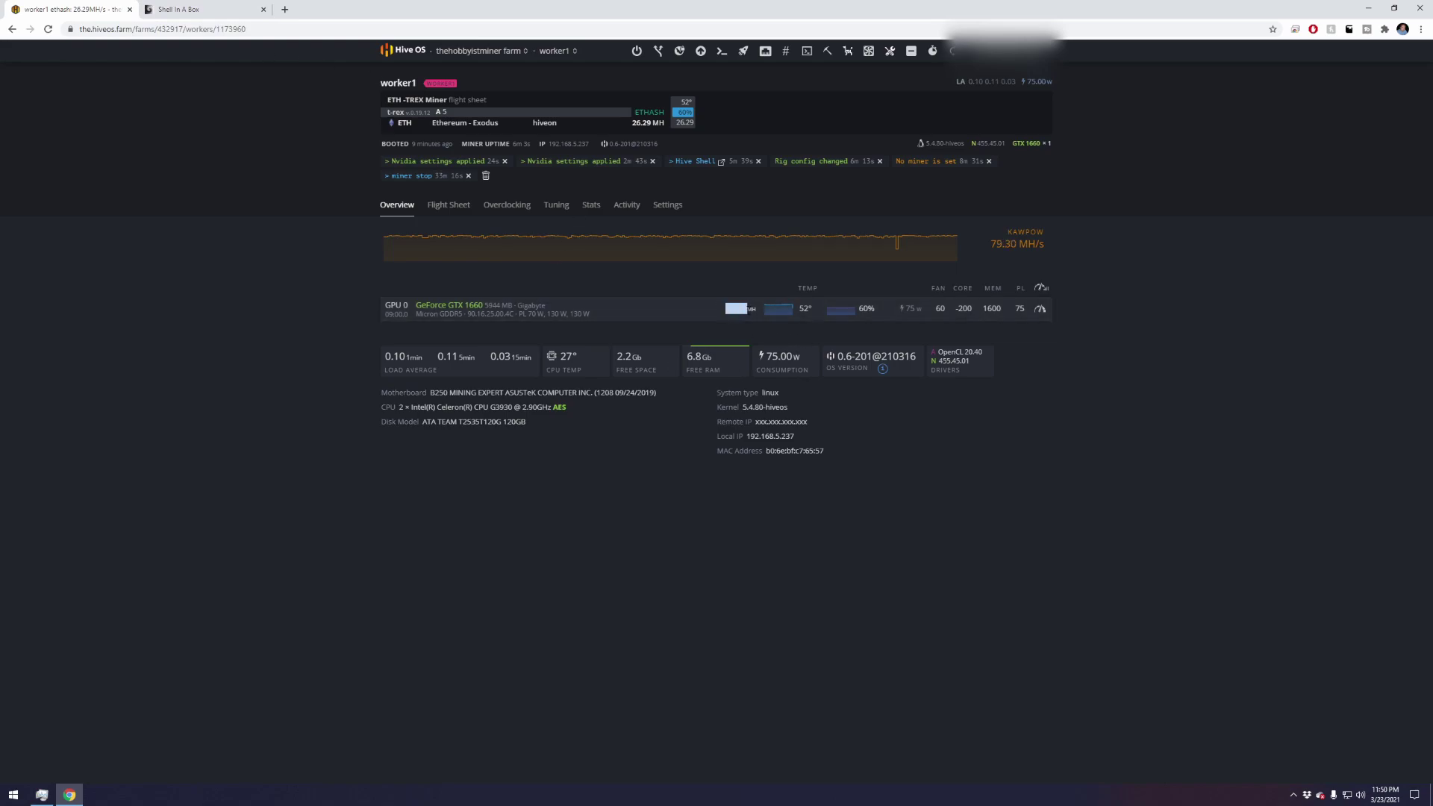
pyautogui.click(680, 331)
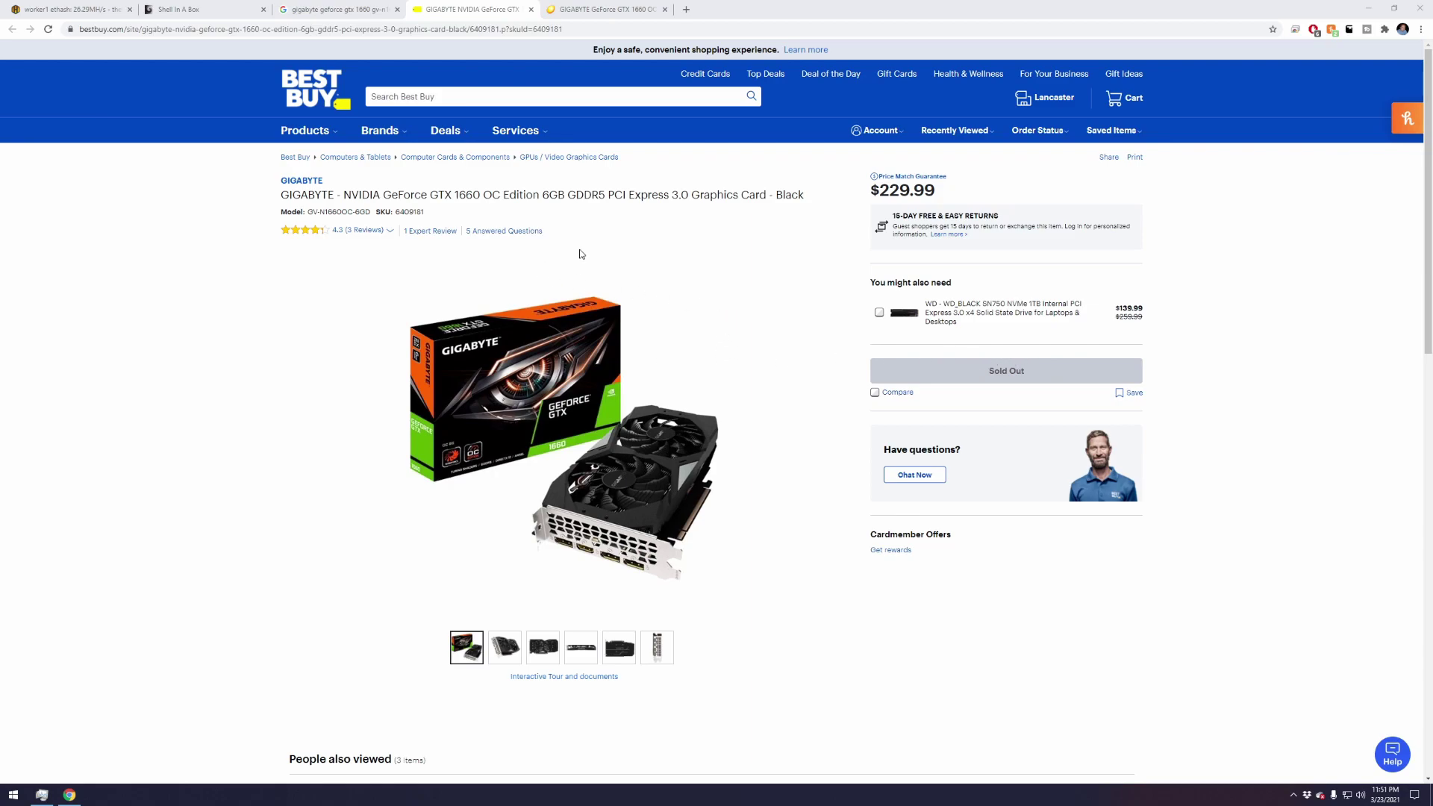
# - Switch to the Newegg listing for the Gigabyte GTX 1660 OC 6G
pyautogui.click(589, 11)
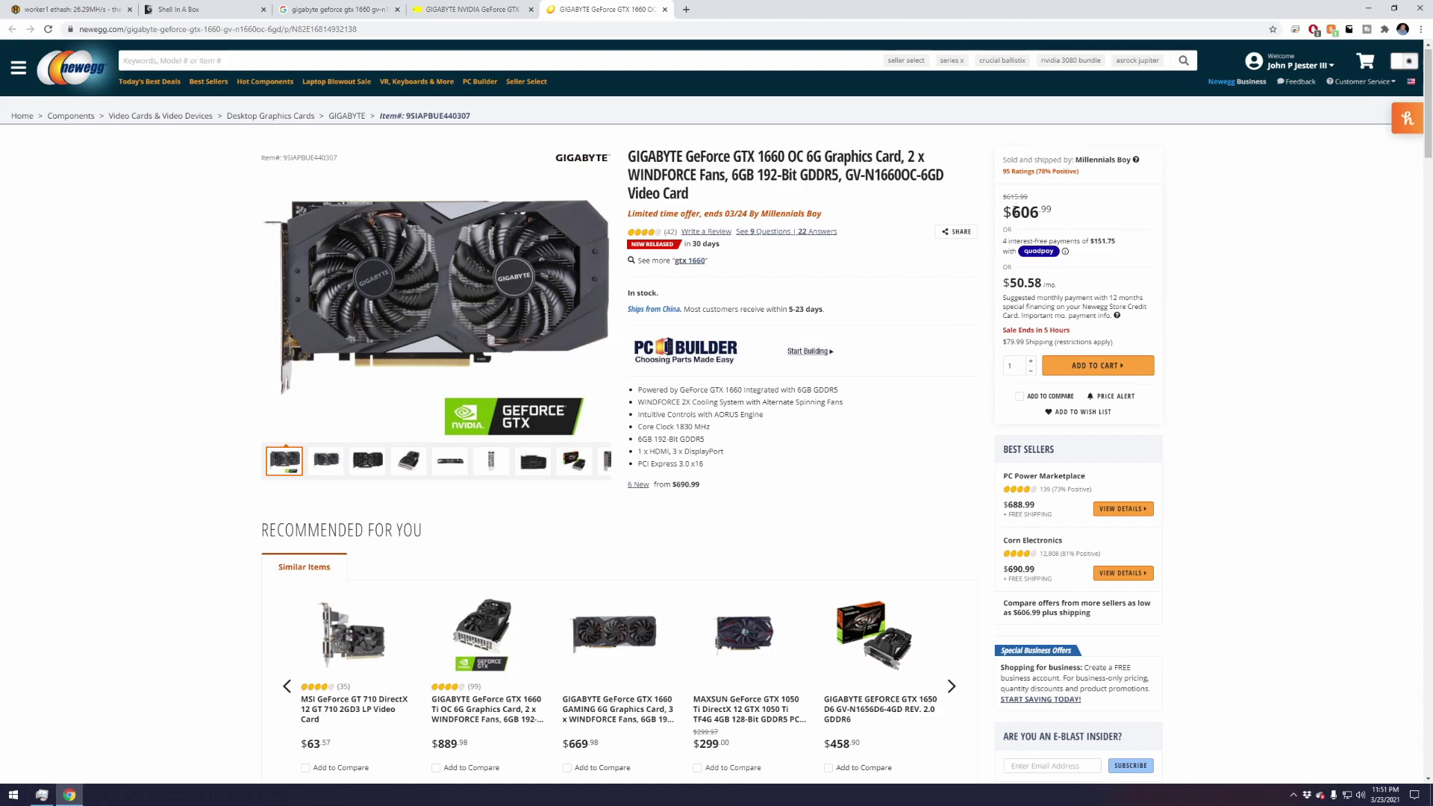
pyautogui.moveTo(1018, 212); pyautogui.dragTo(1049, 207)
pyautogui.click(1078, 210)
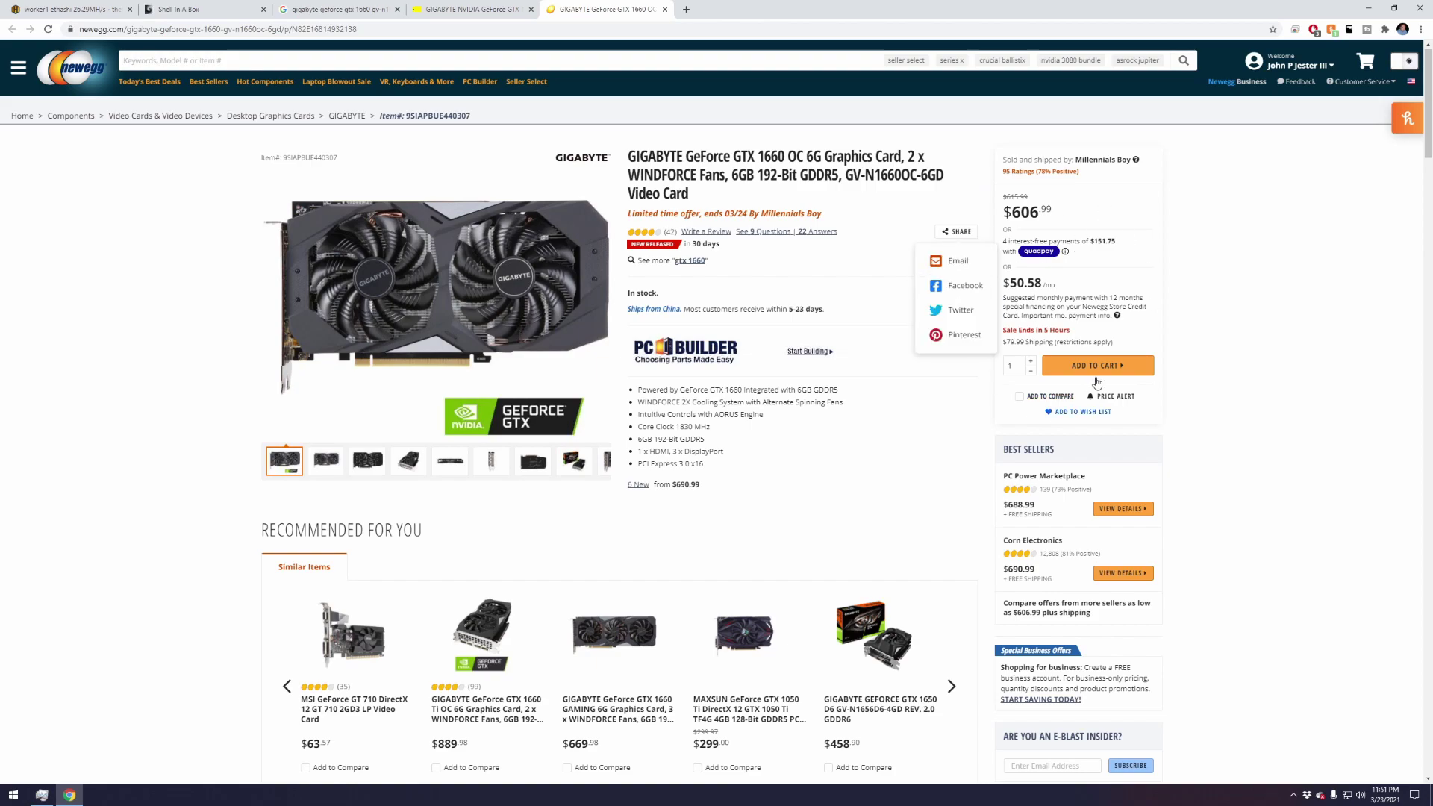
pyautogui.moveTo(1095, 172)
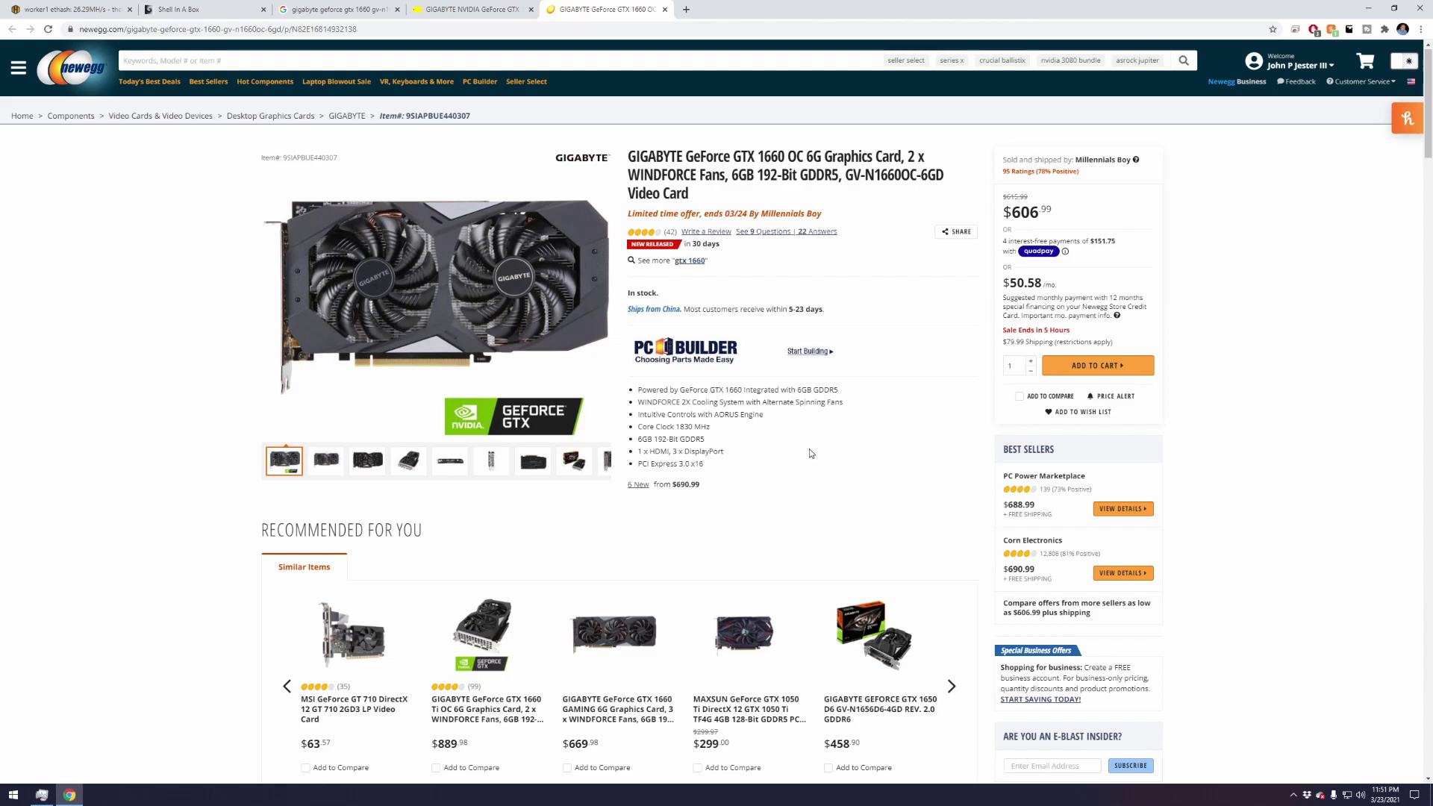
# - Return to the Hive OS worker1 overview, now hashing 26.29 MH/s
pyautogui.click(105, 10)
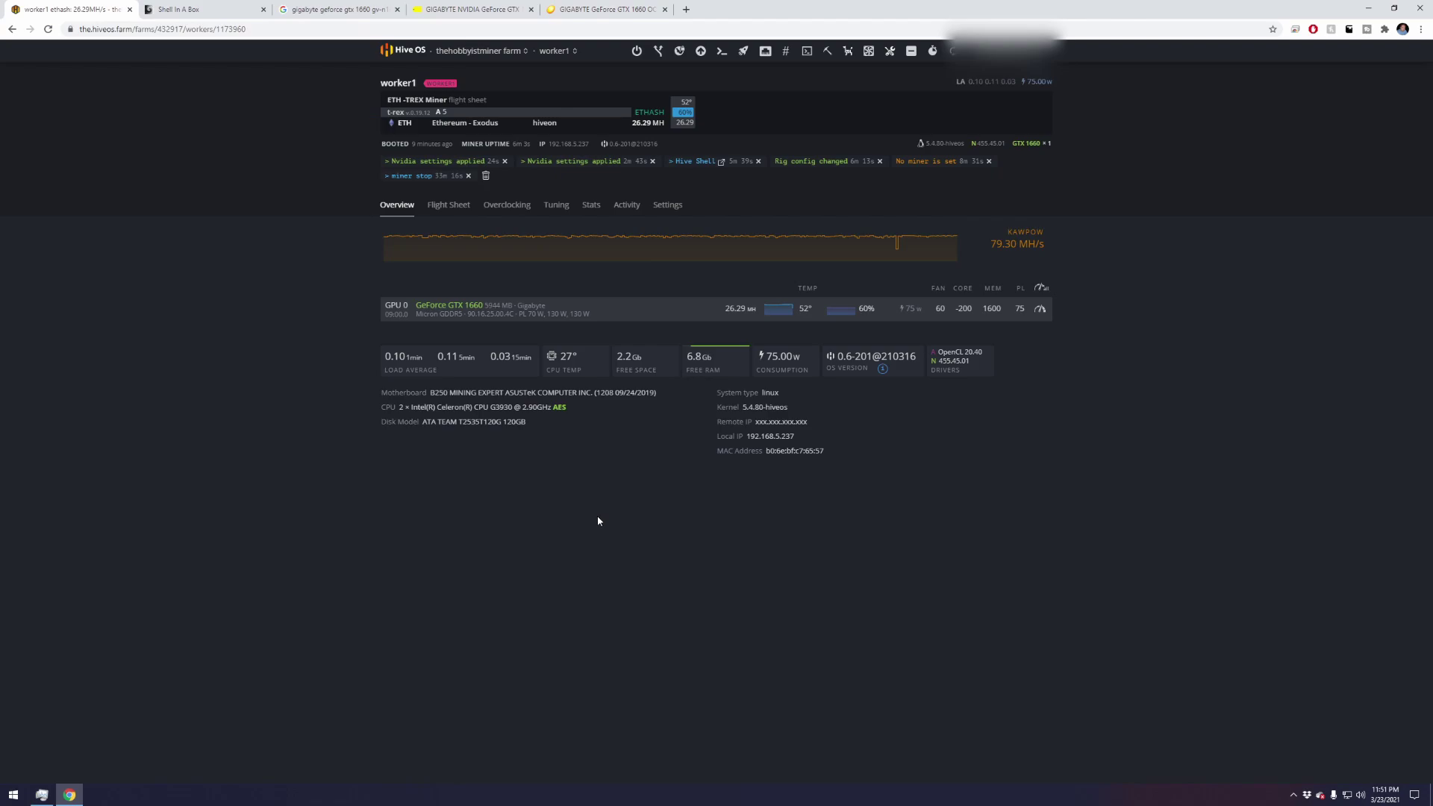